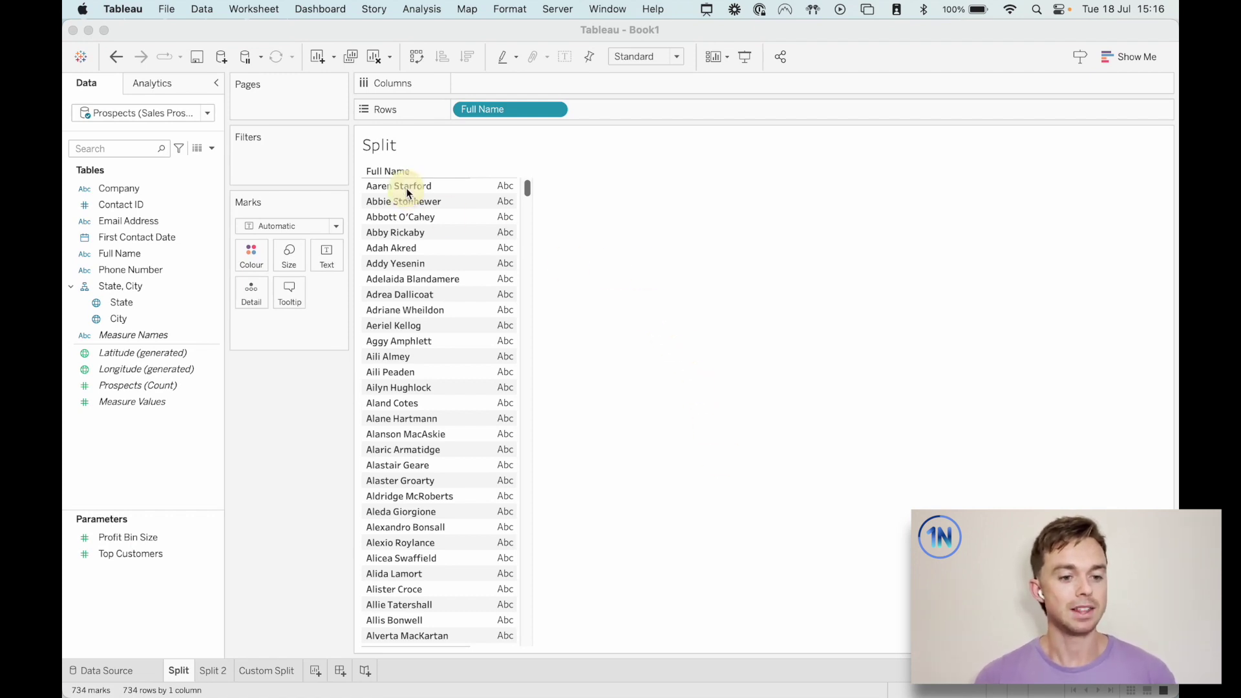
# - Split the Full Name field into first-name and last-name fields with Transform > Split
pyautogui.click(748, 279)
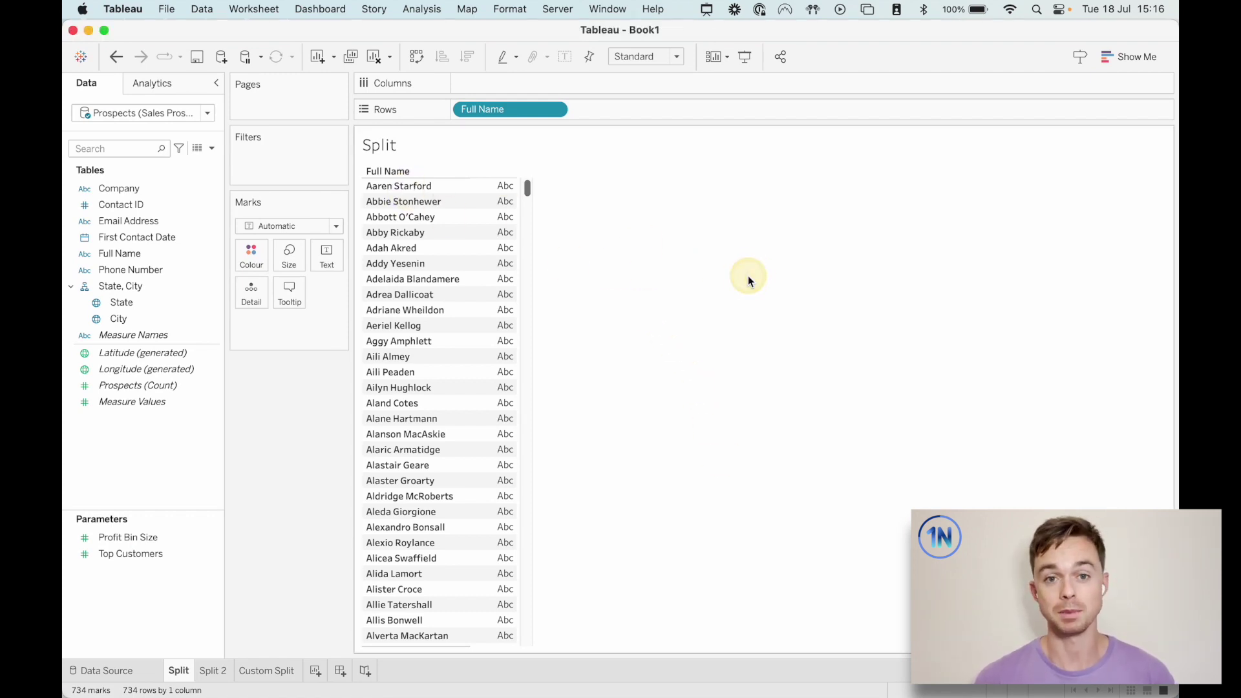
pyautogui.scroll(-5, 413, 477)
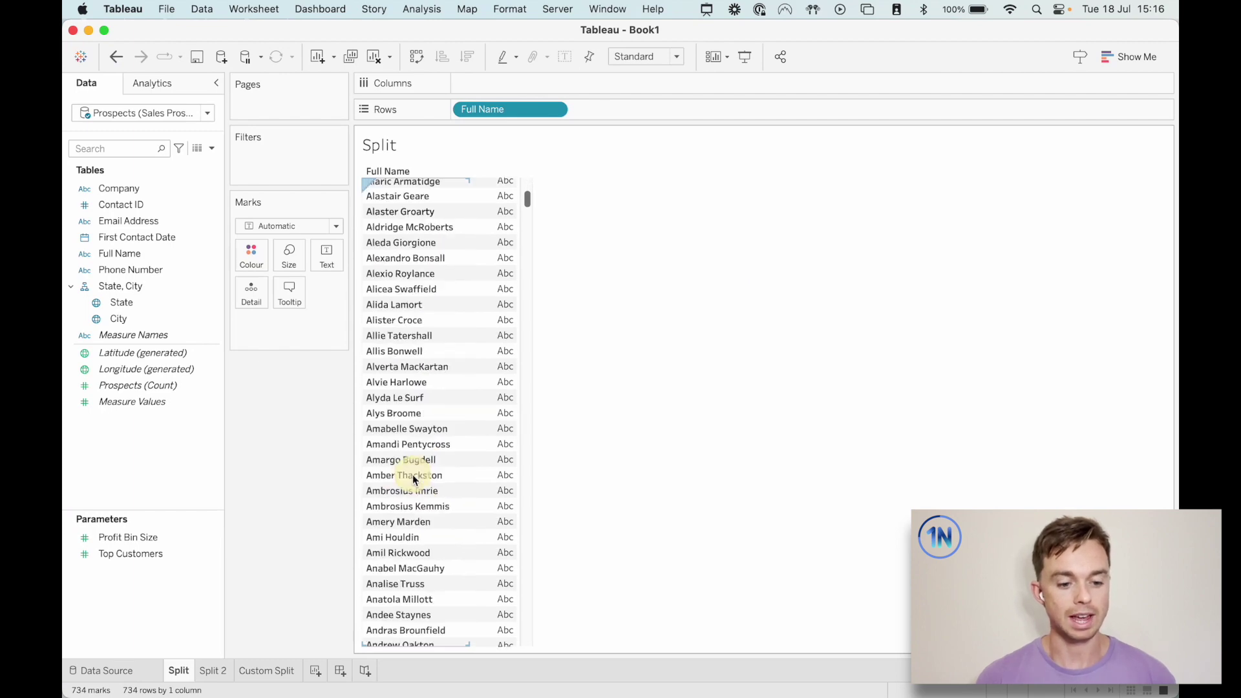
pyautogui.scroll(3, 415, 479)
pyautogui.scroll(-3, 415, 478)
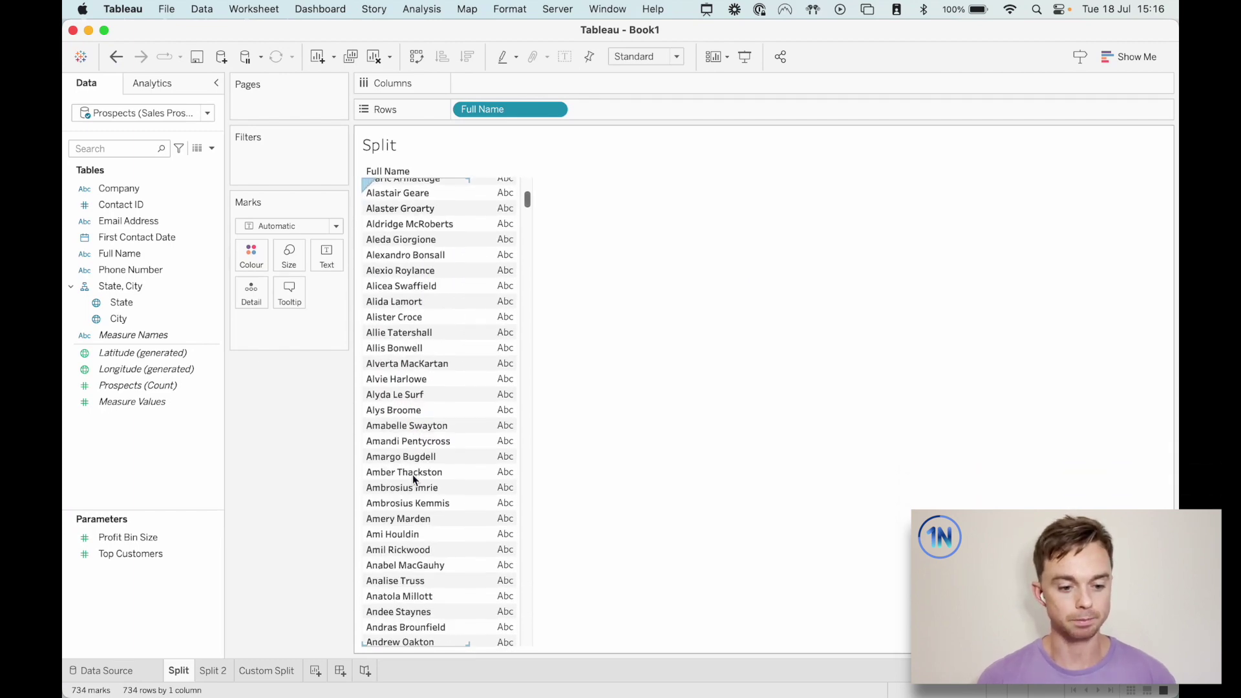
pyautogui.scroll(6, 467, 382)
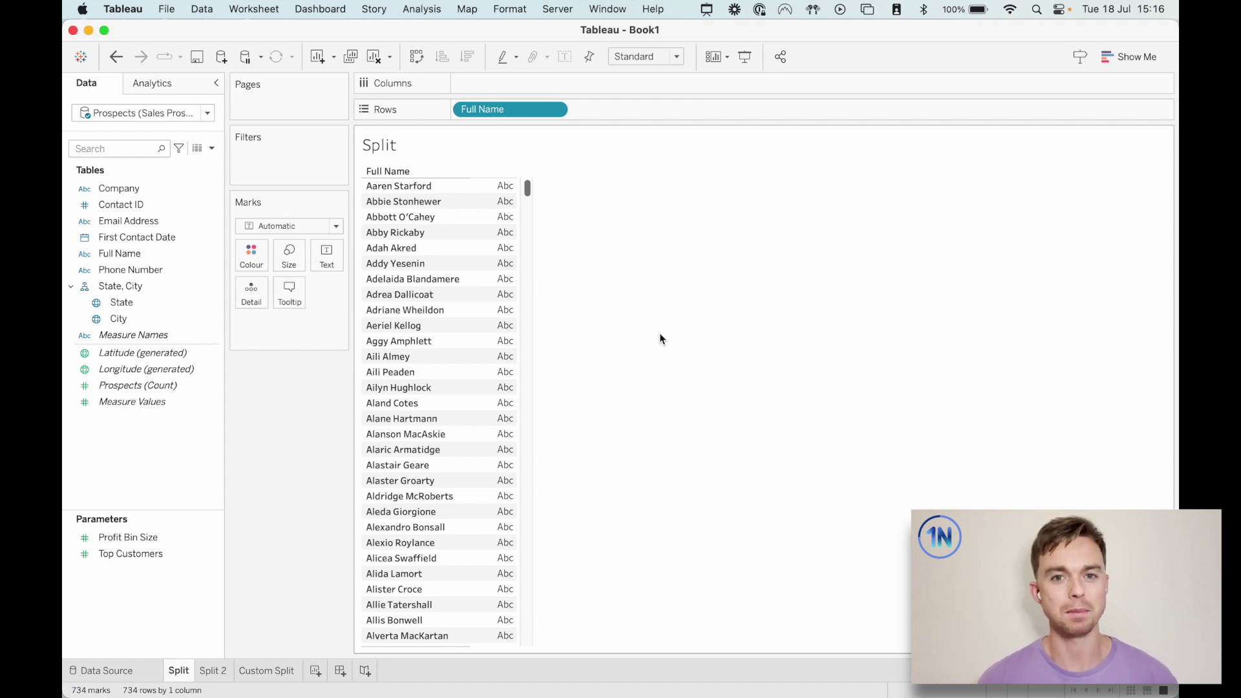
pyautogui.click(165, 254)
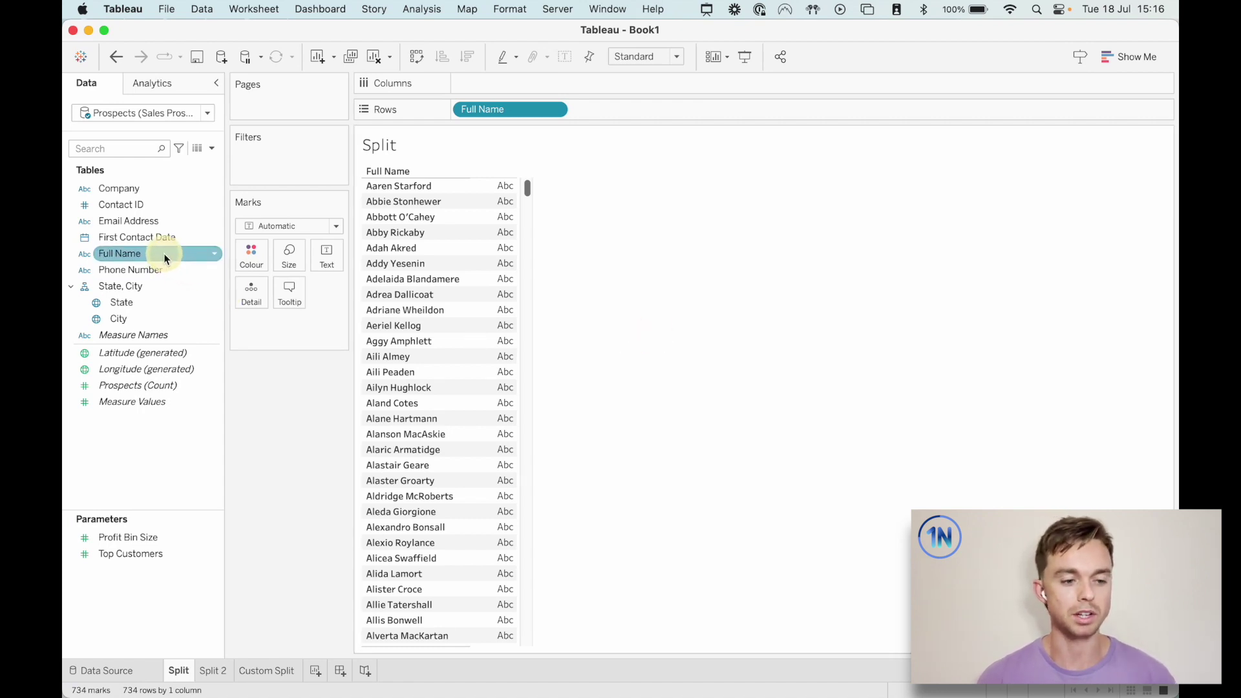
pyautogui.rightClick(165, 257)
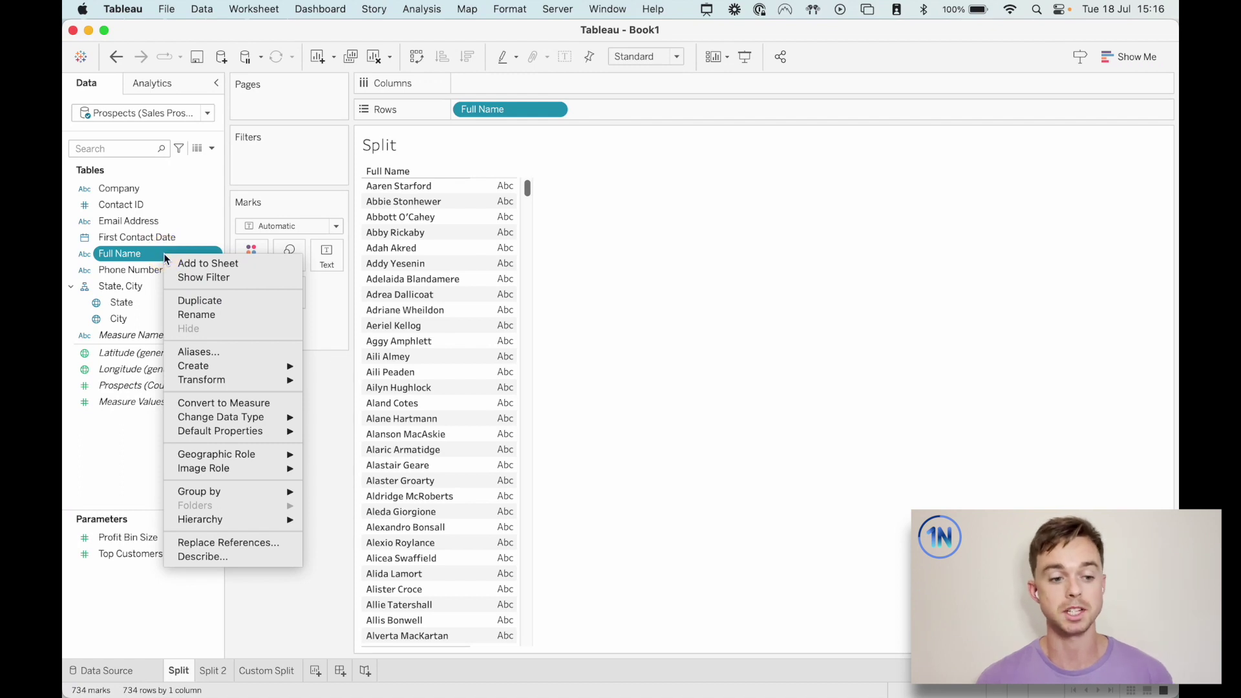
pyautogui.moveTo(260, 379)
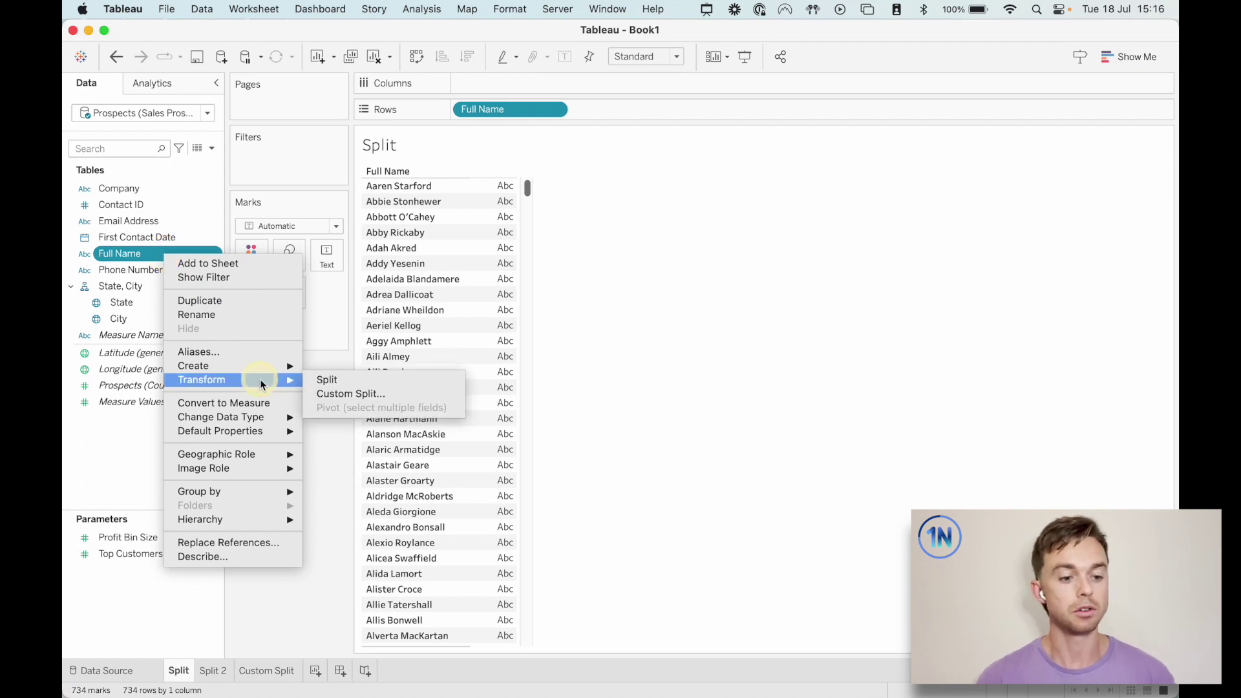
pyautogui.click(363, 378)
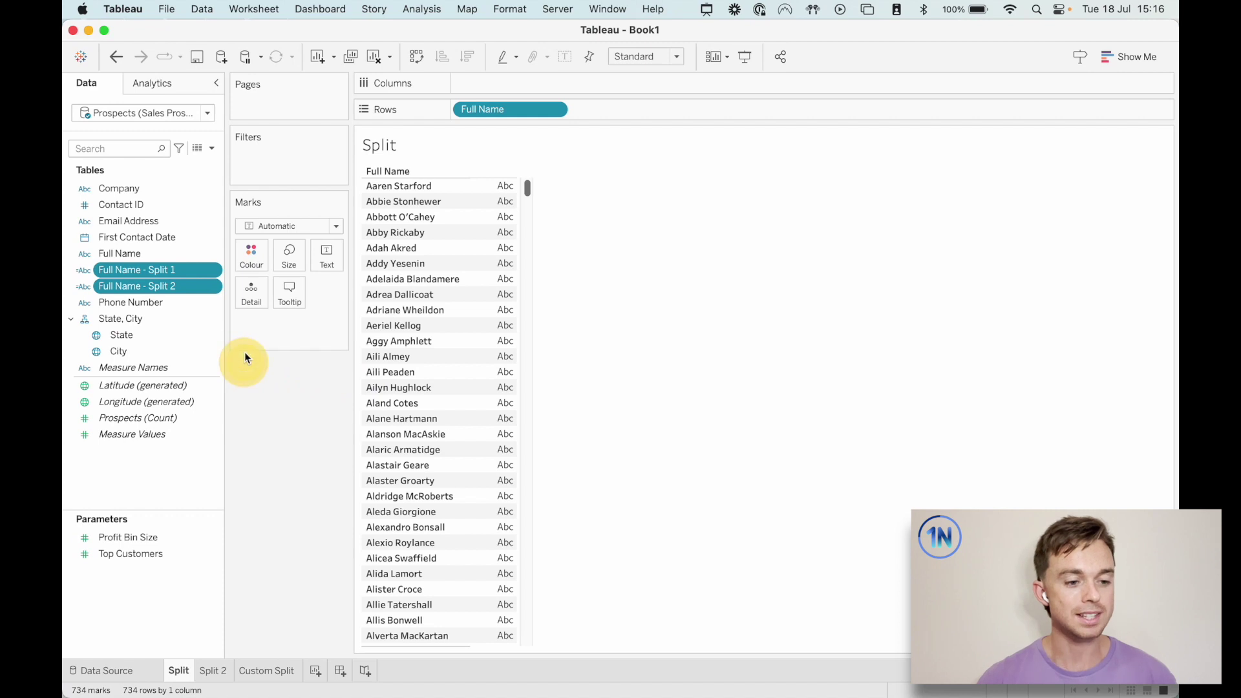
# - Add Full Name - Split 1 and Split 2 to Rows as columns beside the full names
pyautogui.click(159, 270)
pyautogui.moveTo(169, 266); pyautogui.dragTo(758, 109)
pyautogui.click(162, 286)
pyautogui.moveTo(160, 286); pyautogui.dragTo(796, 104)
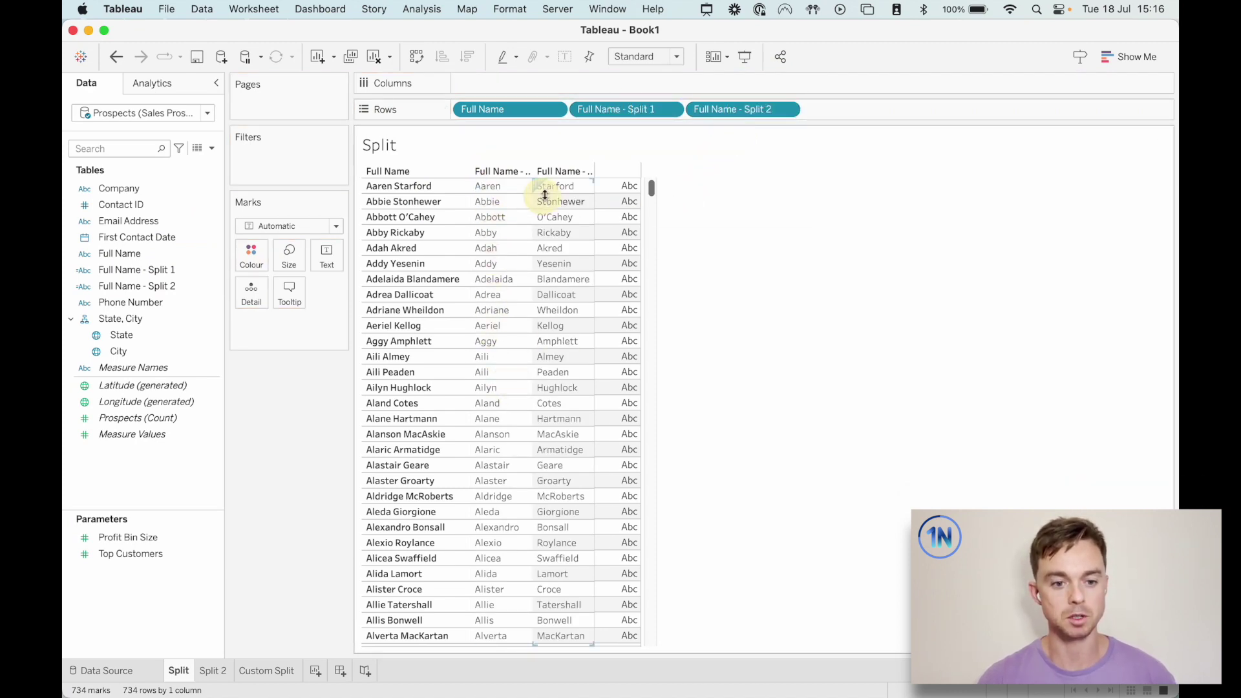
pyautogui.moveTo(604, 374)
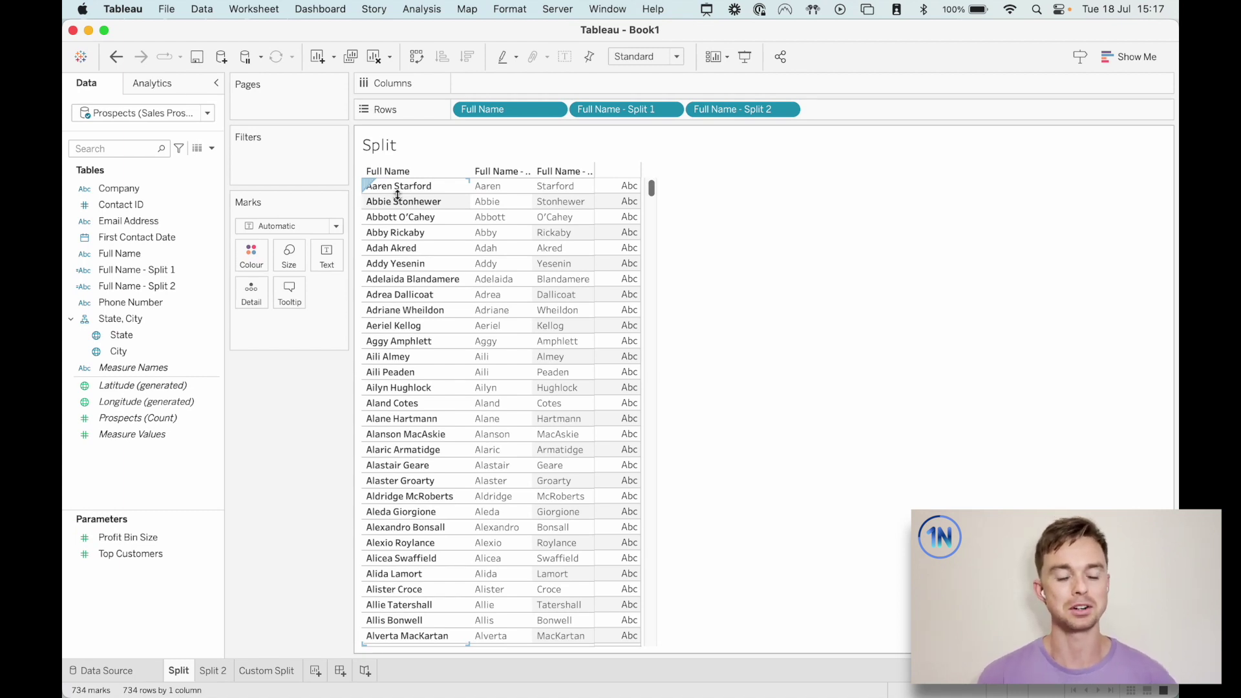
pyautogui.click(276, 521)
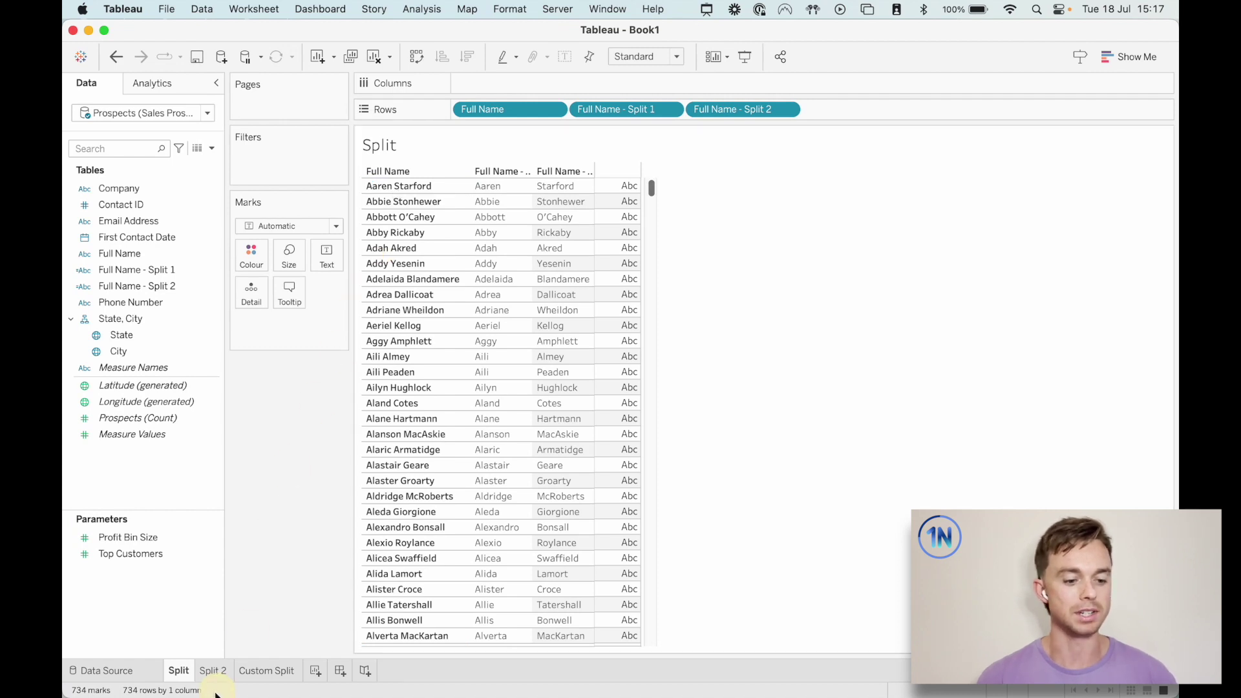
# - On the Split 2 sheet, split Email Address into username and domain fields
pyautogui.moveTo(214, 673)
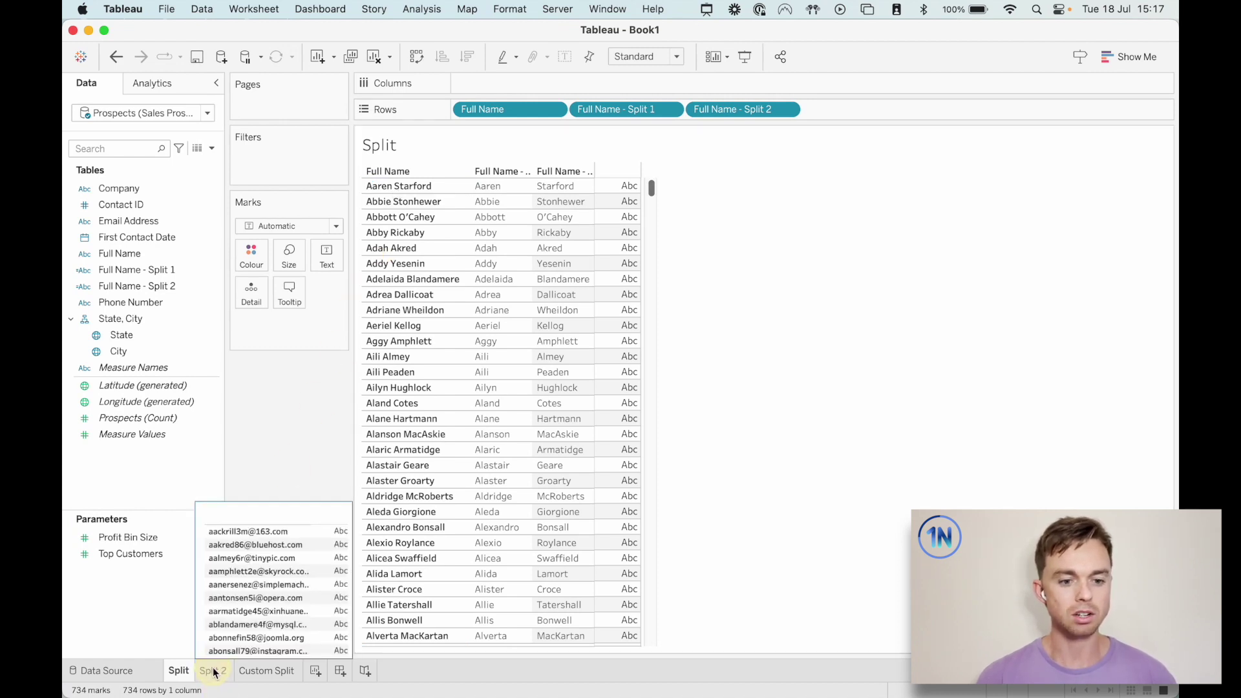
pyautogui.click(213, 671)
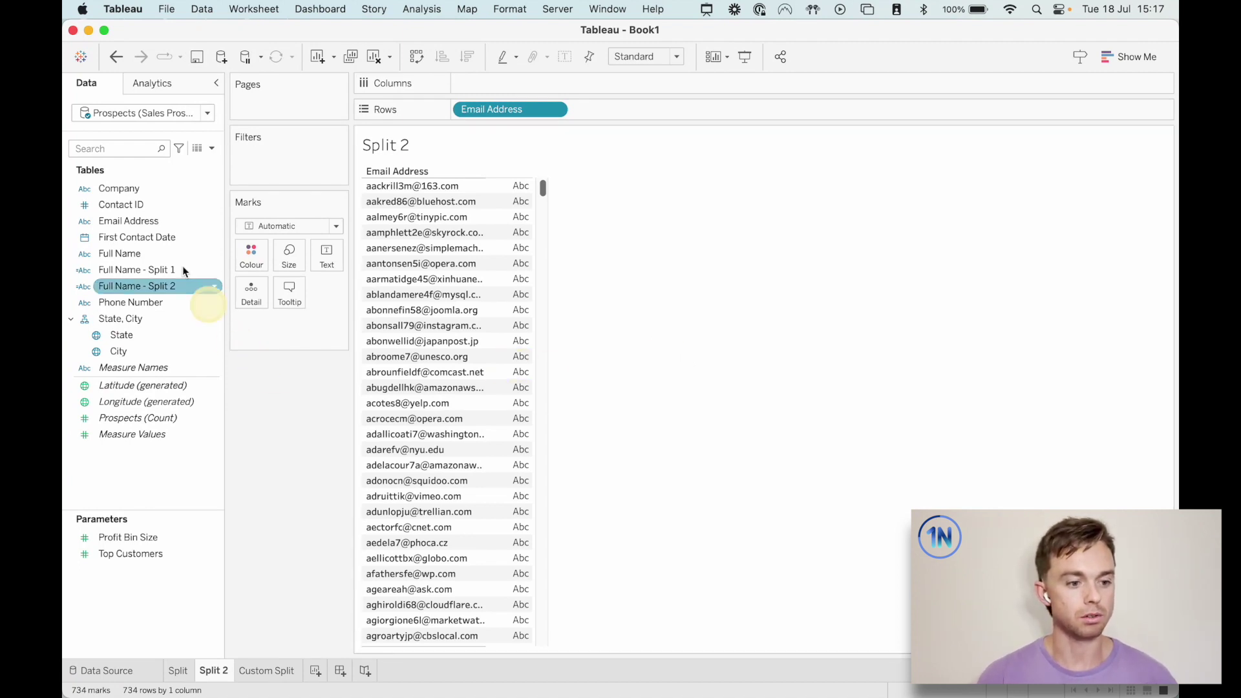
pyautogui.rightClick(158, 220)
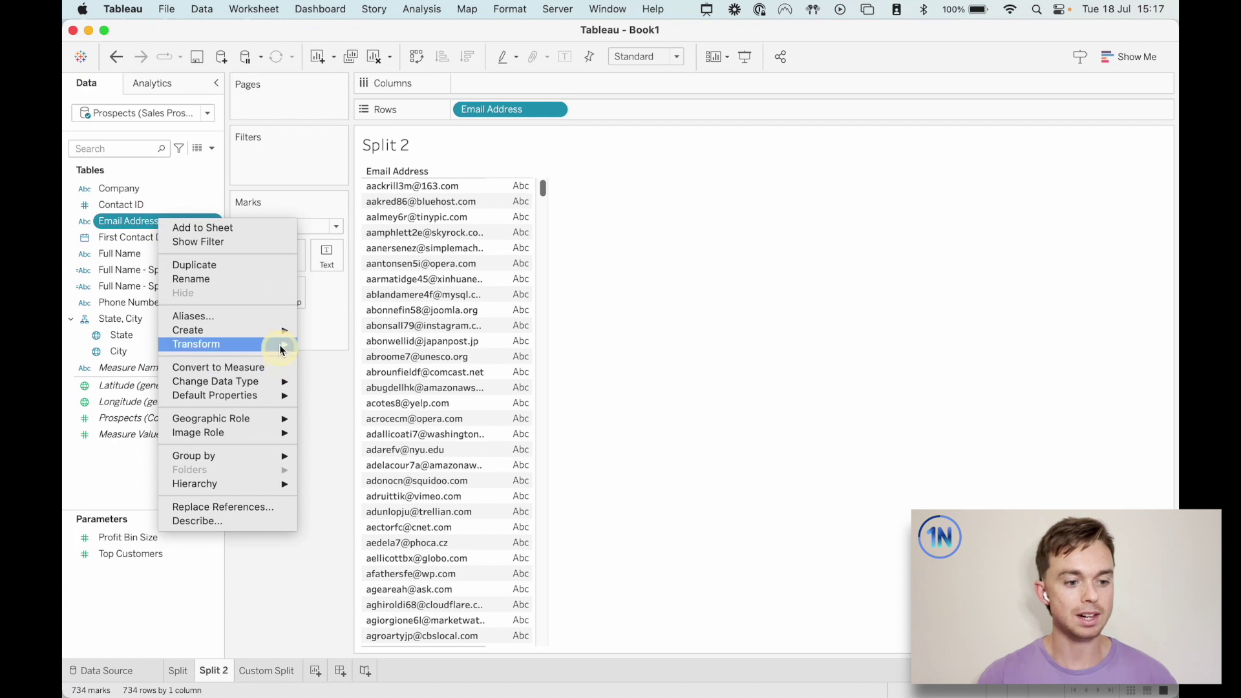
pyautogui.moveTo(280, 344)
pyautogui.click(365, 348)
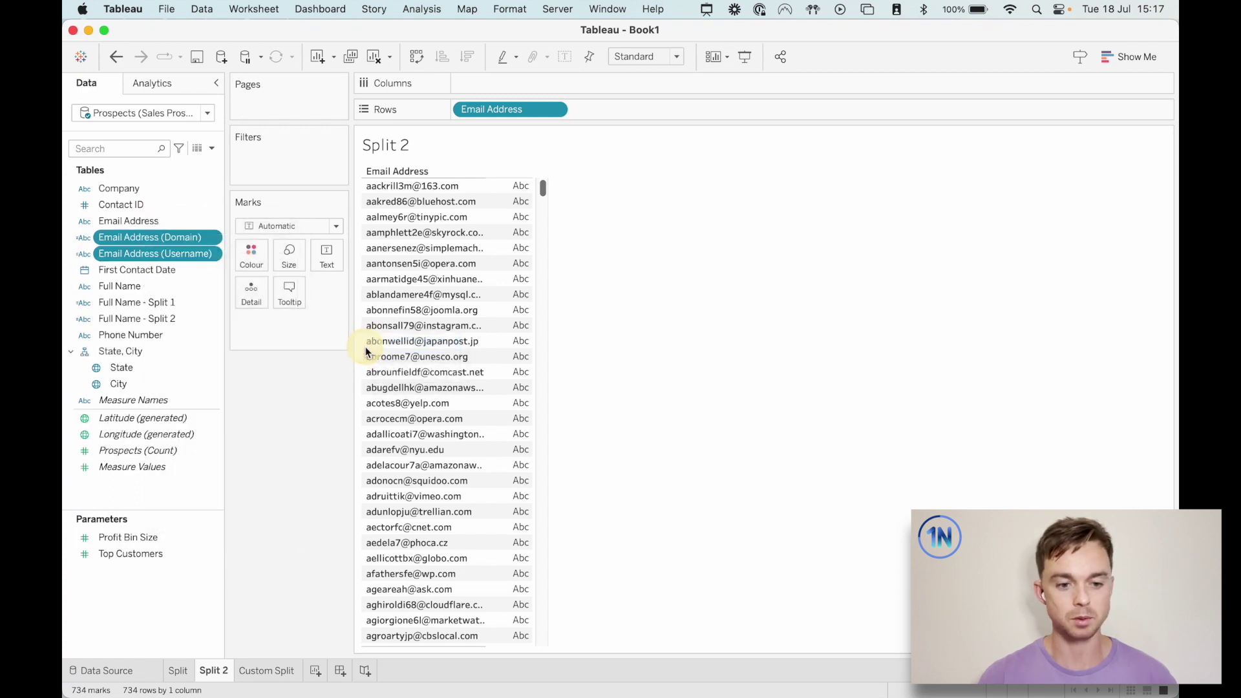
# - Put Email Address (Domain) on Rows and remove the full Email Address pill
pyautogui.click(187, 241)
pyautogui.keyDown('super'); pyautogui.click(177, 224); pyautogui.keyUp('super')
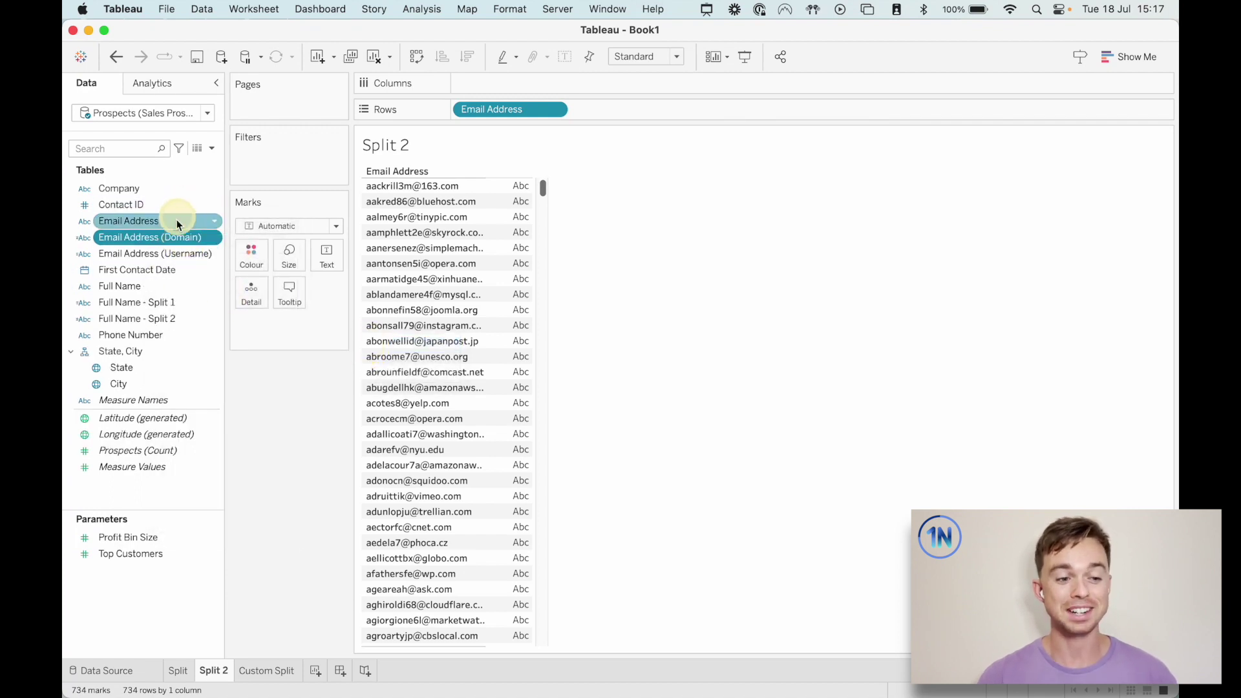
pyautogui.click(174, 236)
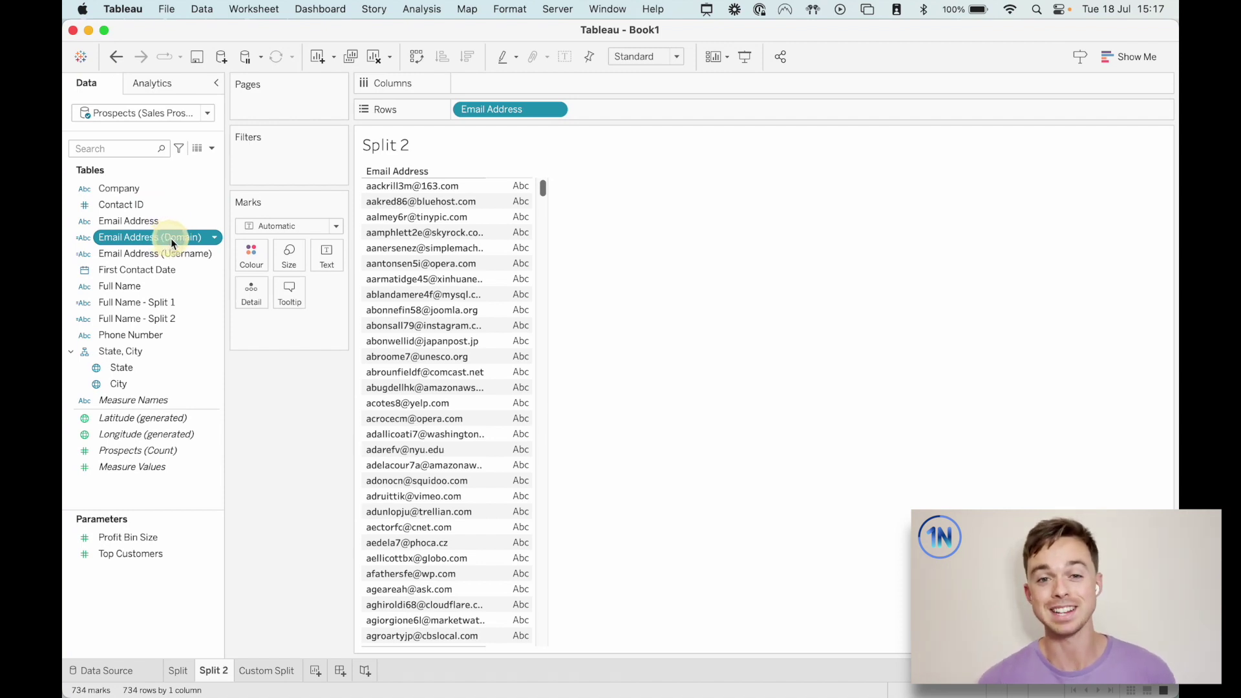
pyautogui.moveTo(171, 238); pyautogui.dragTo(670, 113)
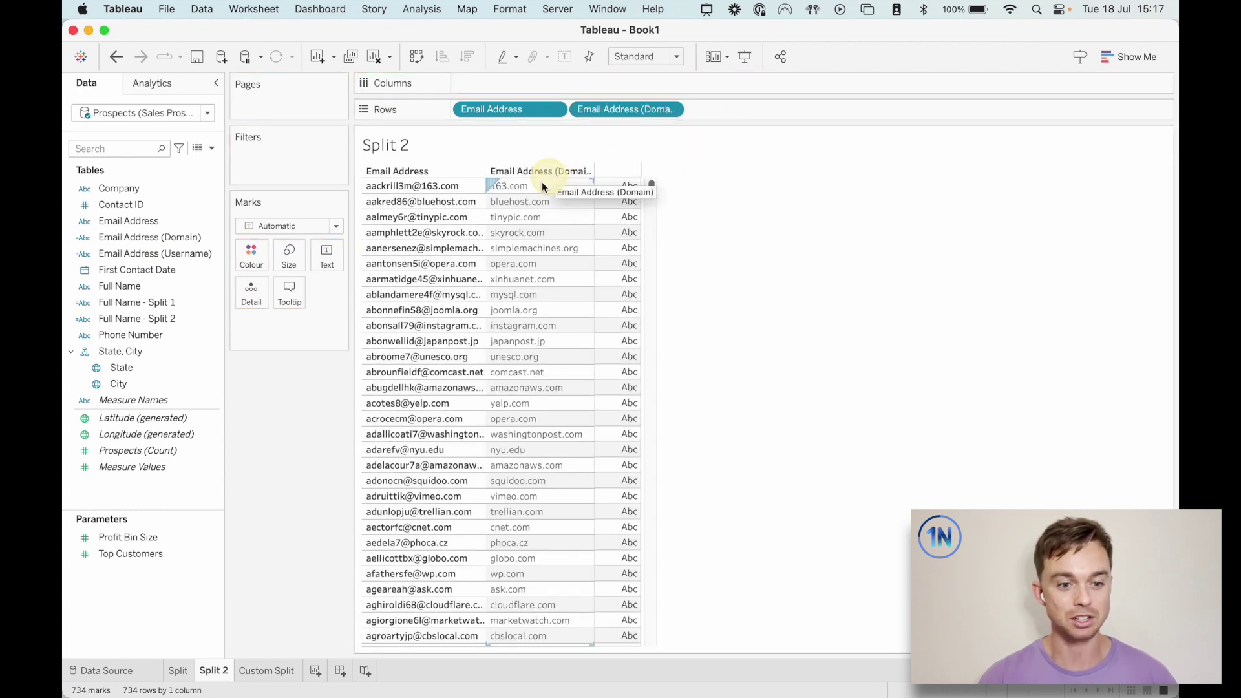
pyautogui.click(194, 254)
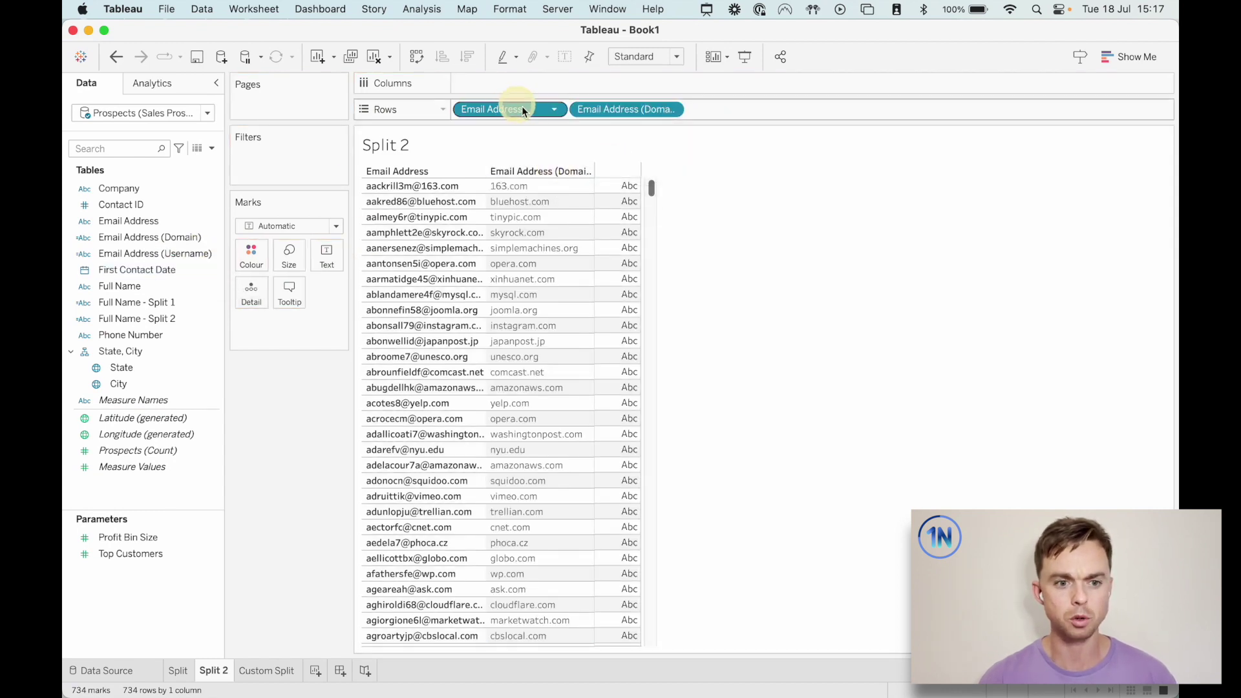
pyautogui.moveTo(528, 110); pyautogui.dragTo(320, 397)
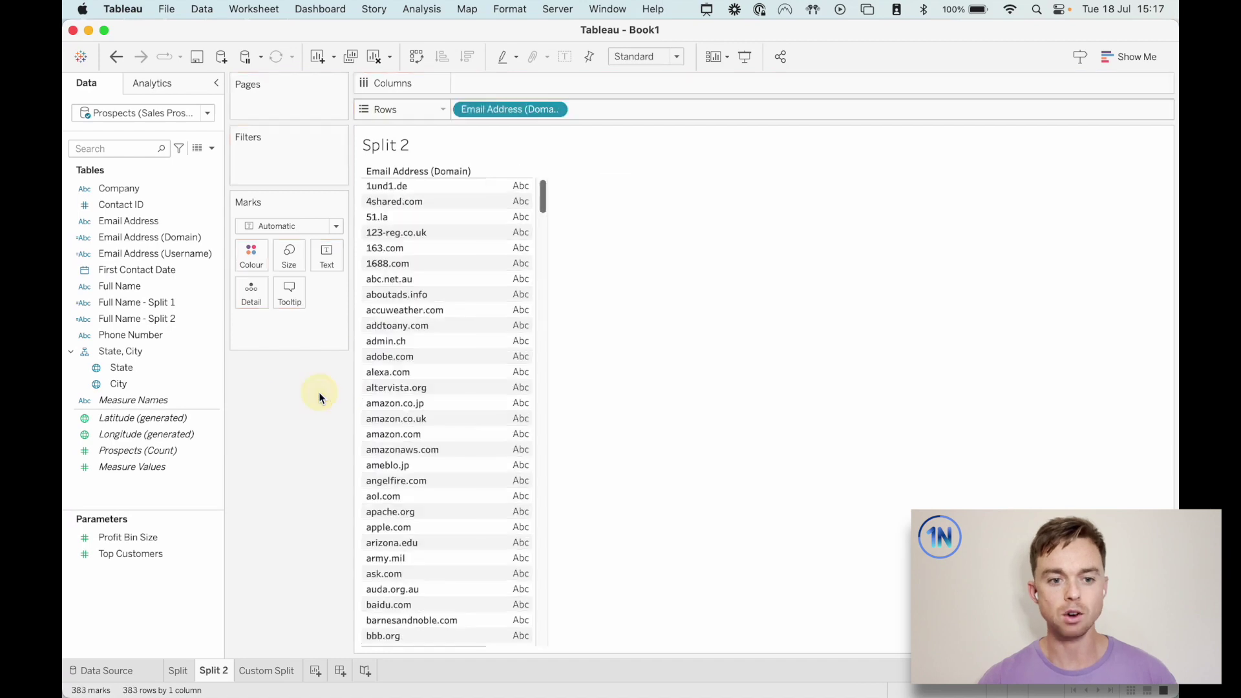
# - Chart the distinct count of Contact ID for each email domain
pyautogui.scroll(-5, 417, 317)
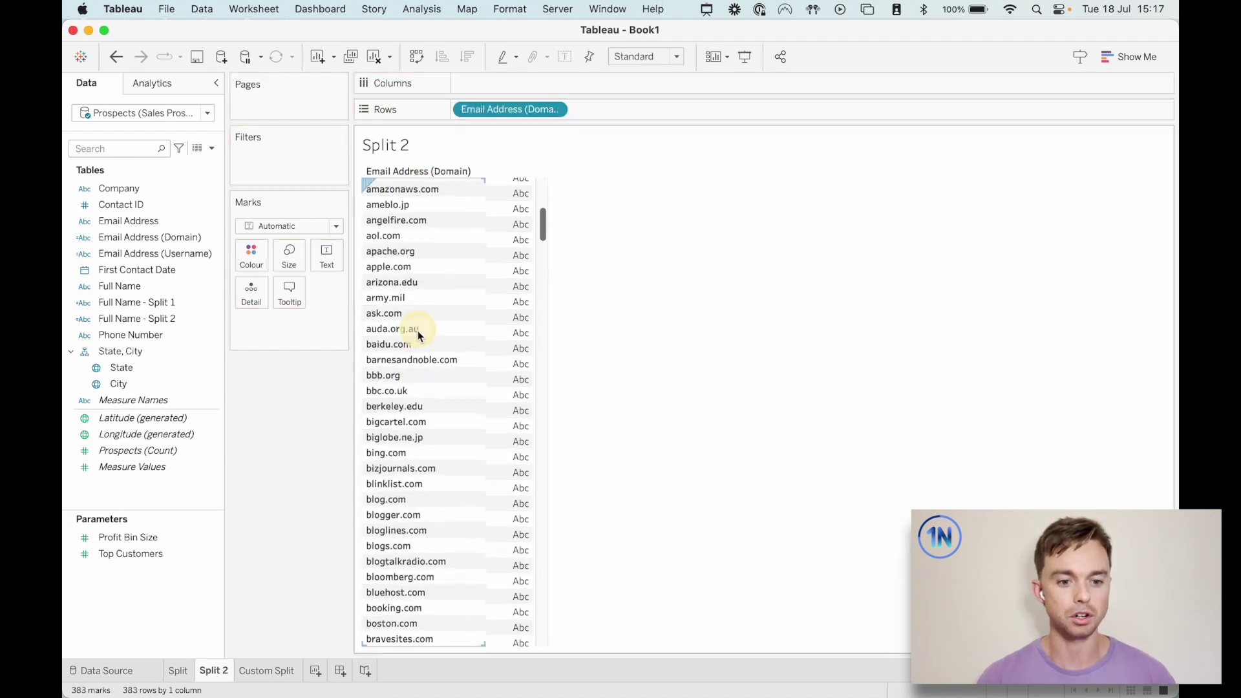
pyautogui.scroll(5, 415, 329)
pyautogui.click(151, 207)
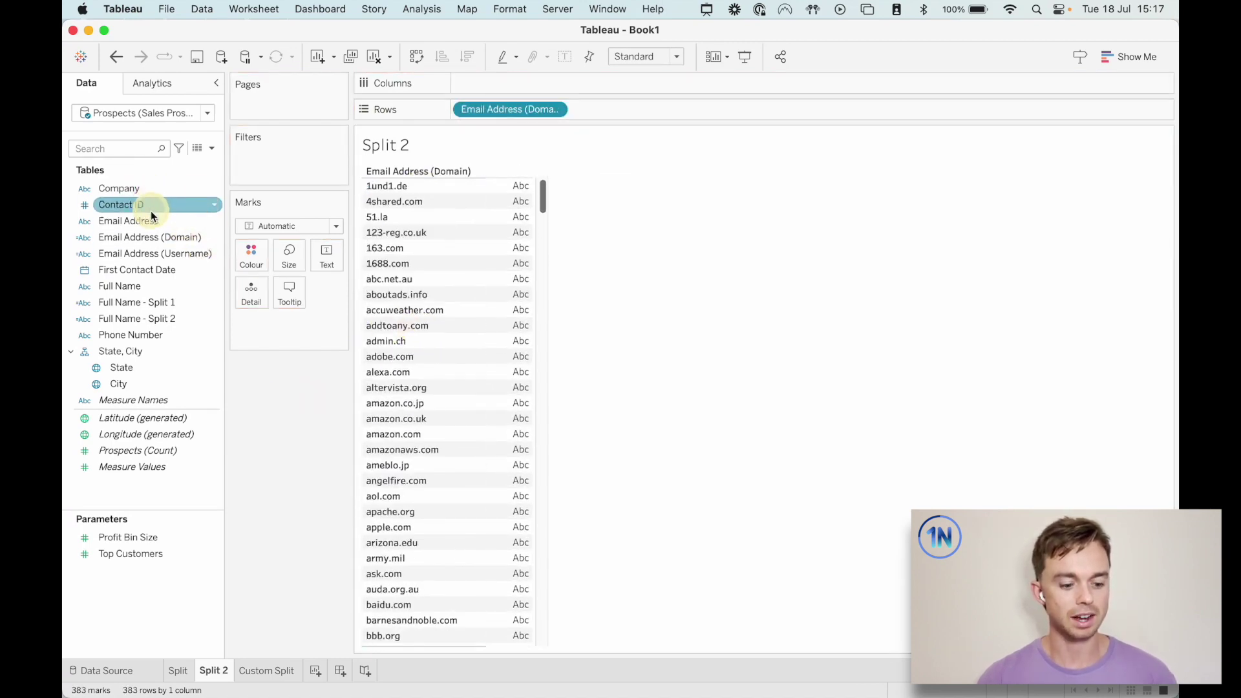
pyautogui.moveTo(133, 206); pyautogui.dragTo(517, 83)
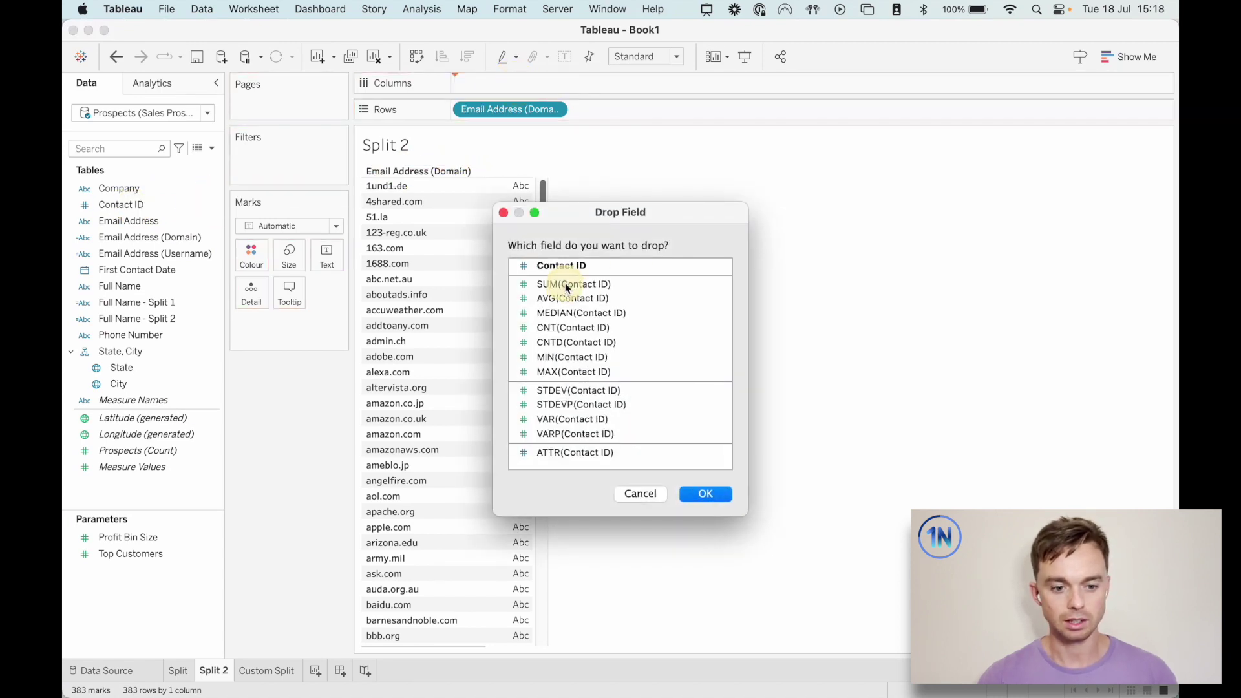
pyautogui.click(589, 344)
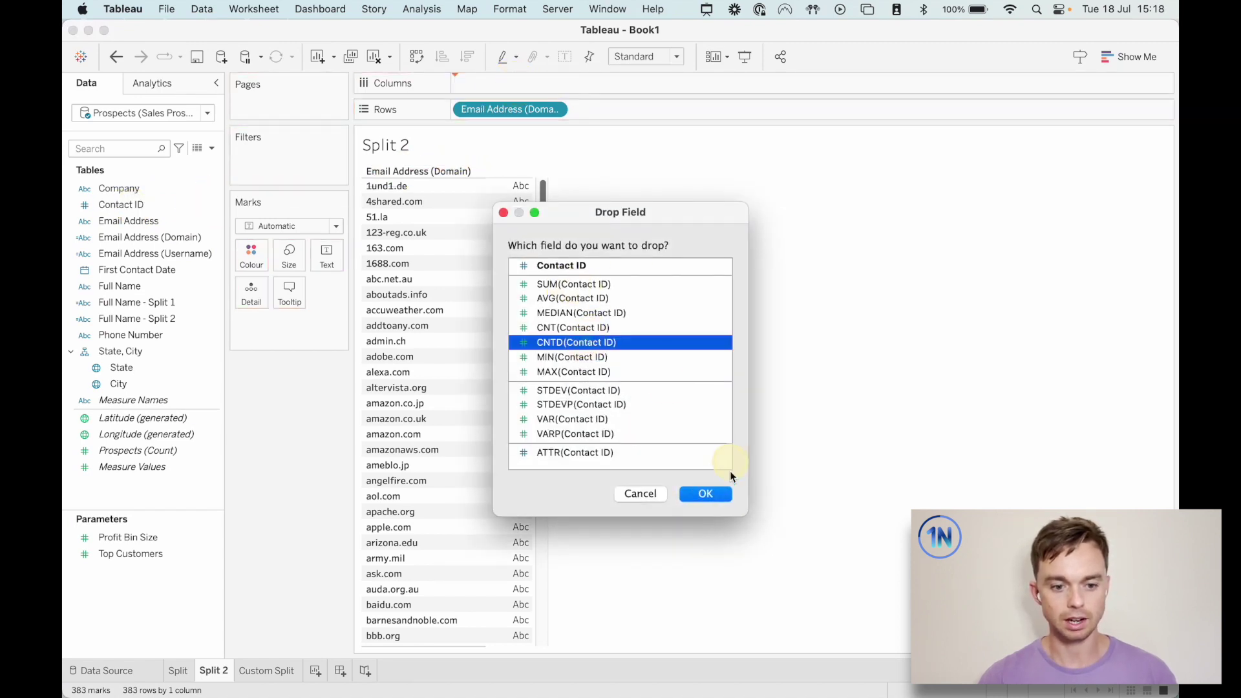
pyautogui.click(711, 494)
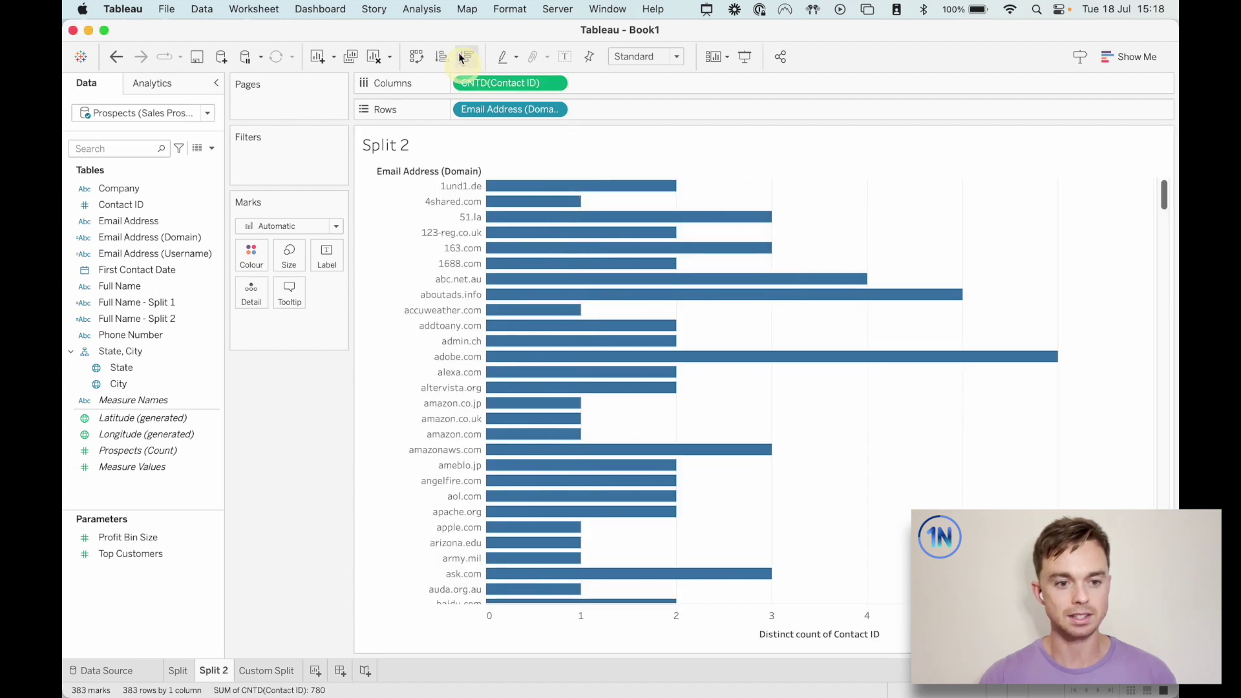
# - Sort domains by contact count, highest first, then go to the Custom Split sheet
pyautogui.click(468, 57)
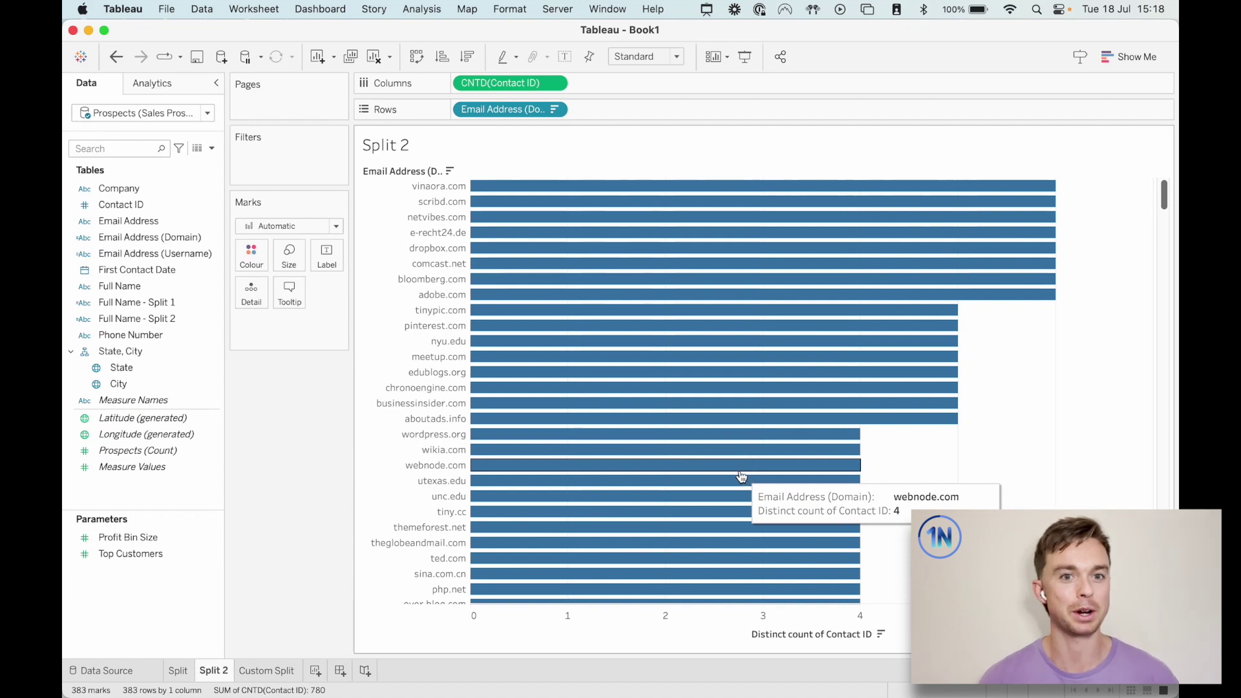
pyautogui.click(637, 388)
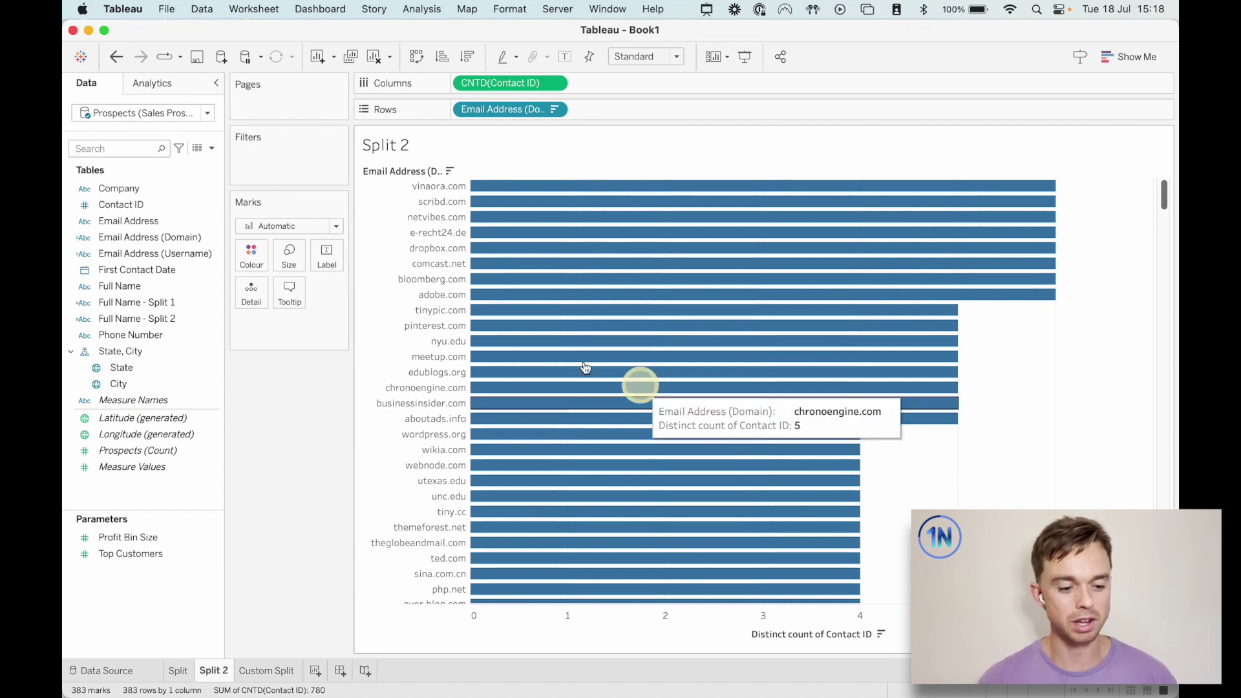
pyautogui.click(259, 670)
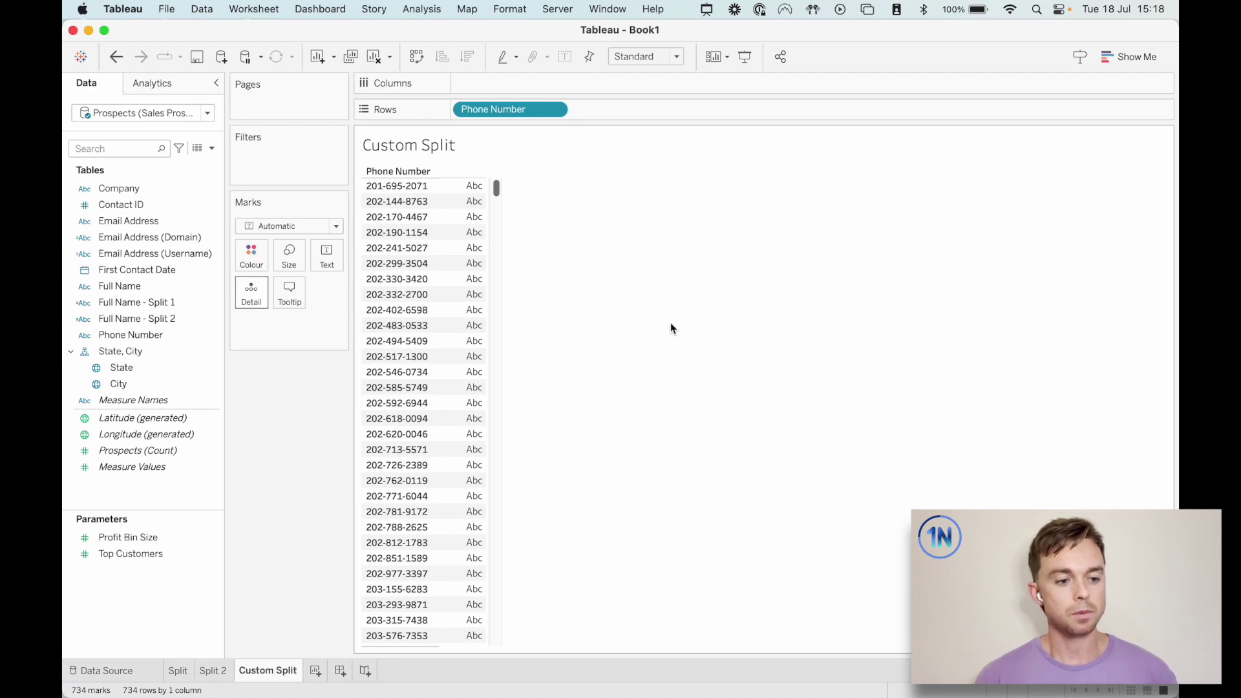
# - Split Phone Number into three fields using Transform > Split
pyautogui.click(669, 323)
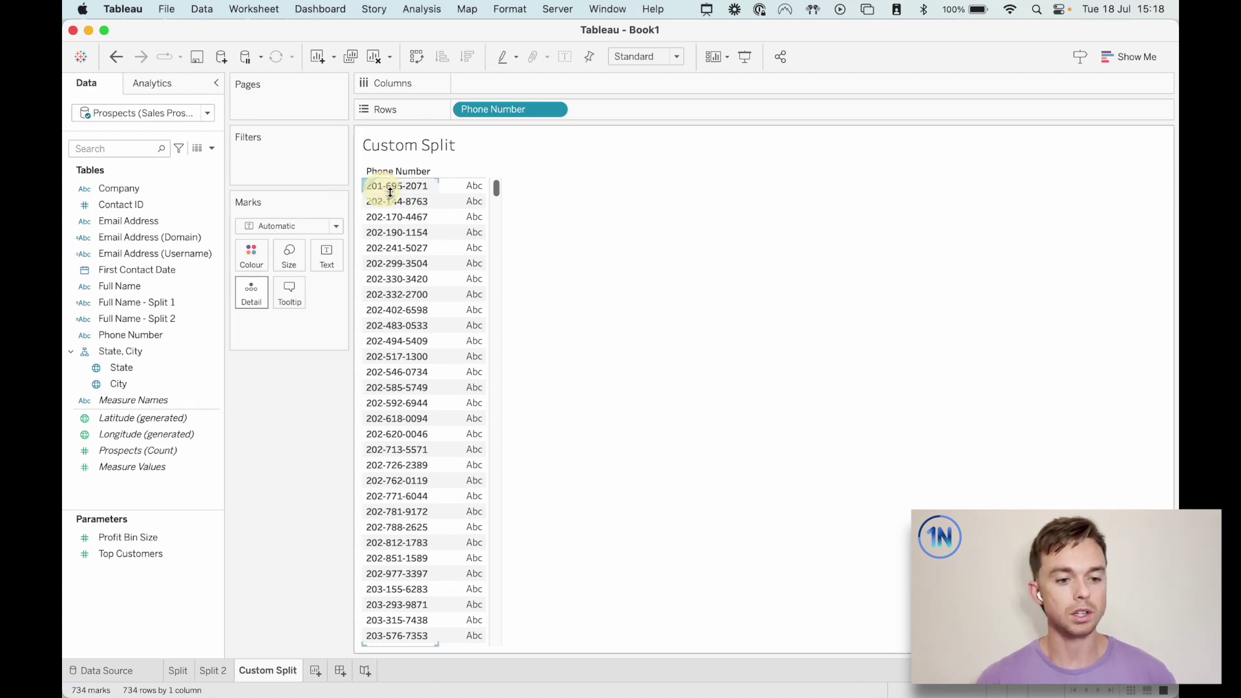
pyautogui.click(769, 312)
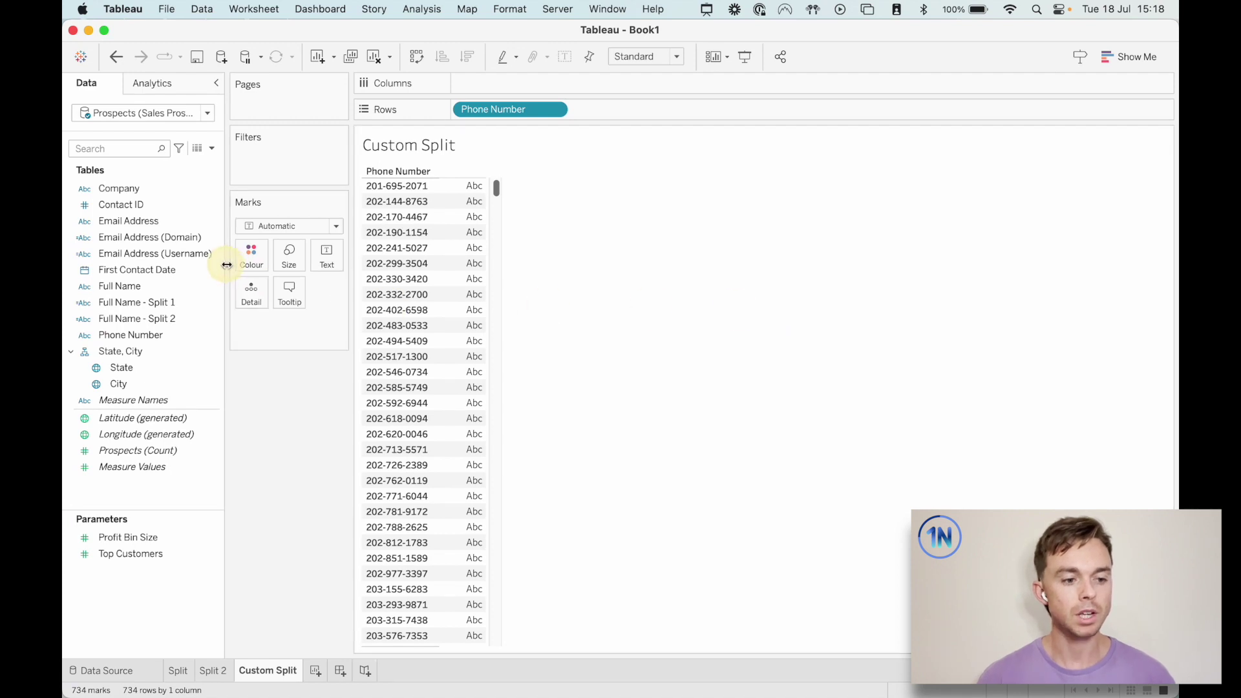
pyautogui.click(166, 205)
pyautogui.click(173, 222)
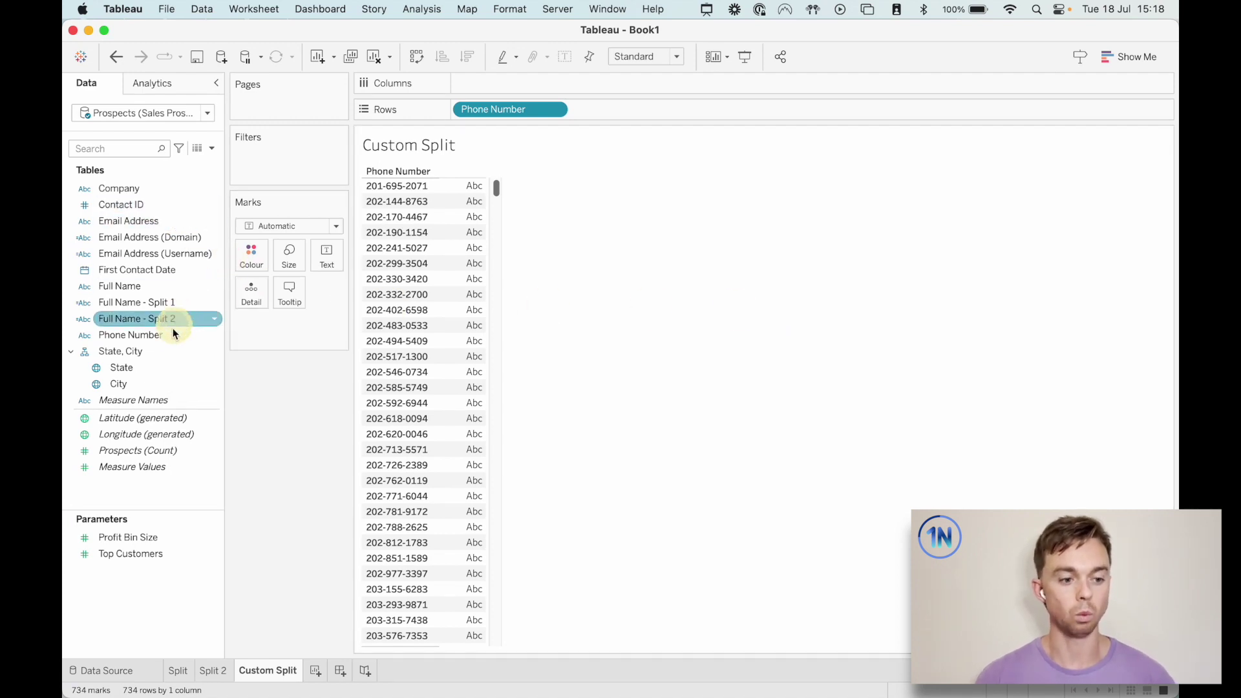
pyautogui.rightClick(170, 334)
pyautogui.moveTo(271, 452)
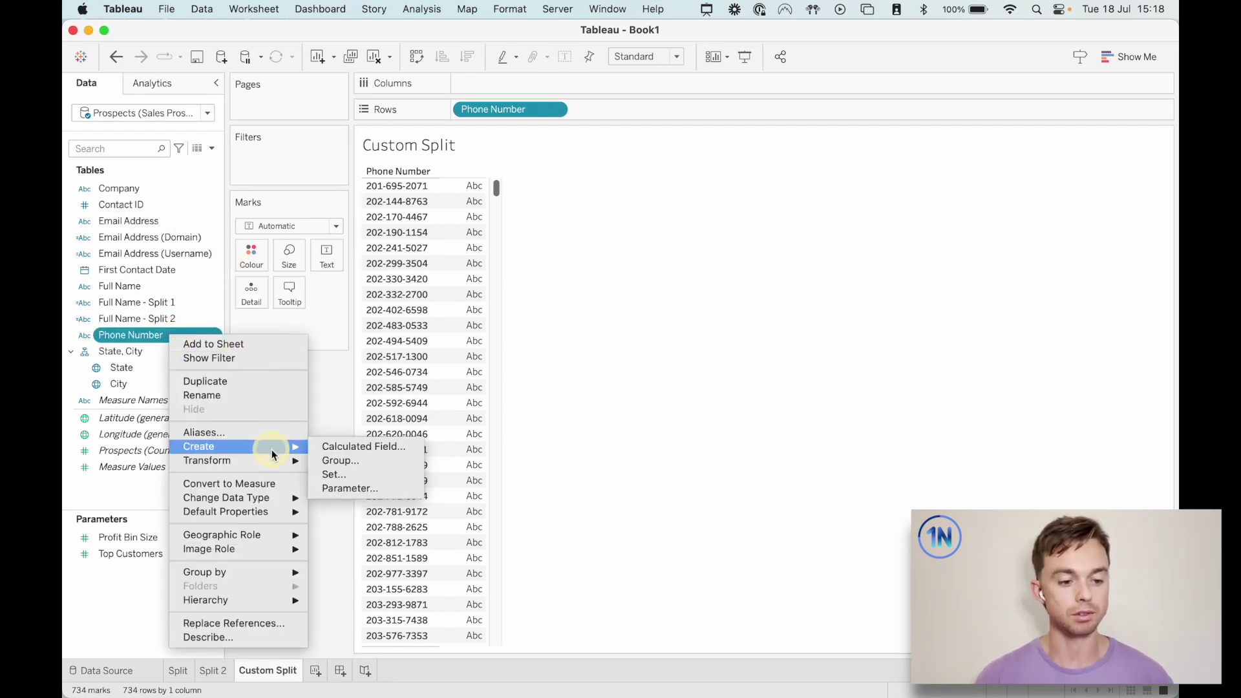
pyautogui.click(360, 460)
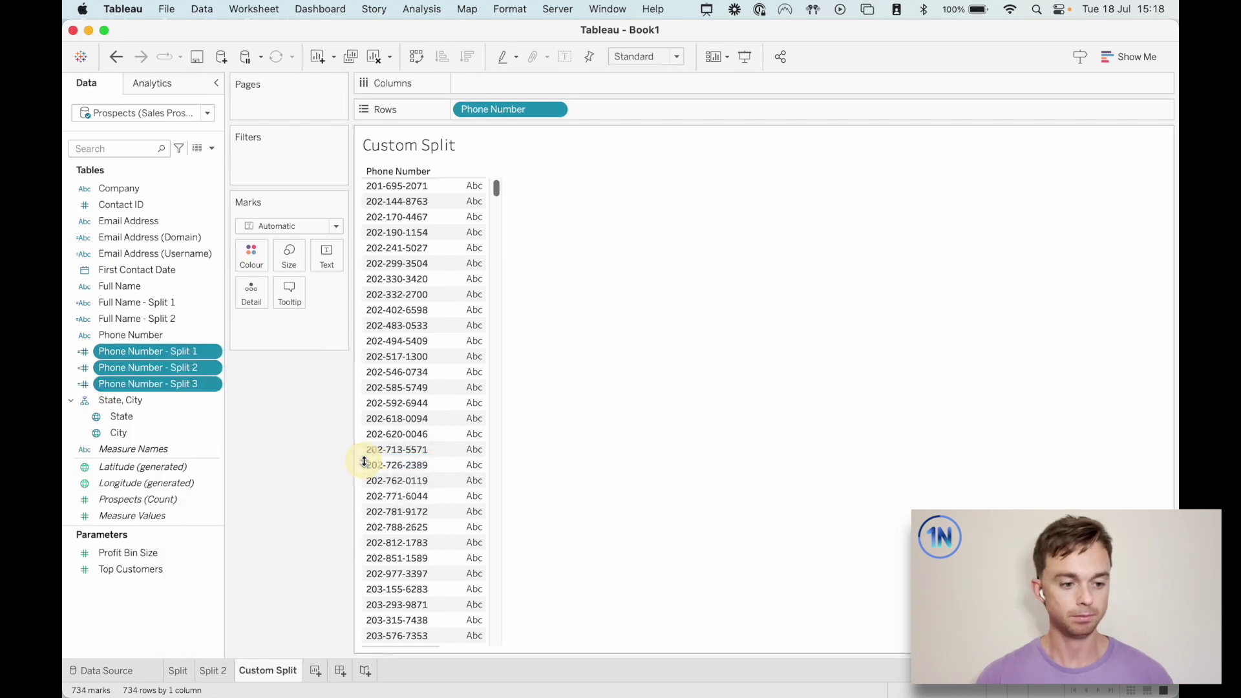
# - Preview Phone Number - Split 1 on Rows, remove it, and select all three split fields
pyautogui.click(183, 357)
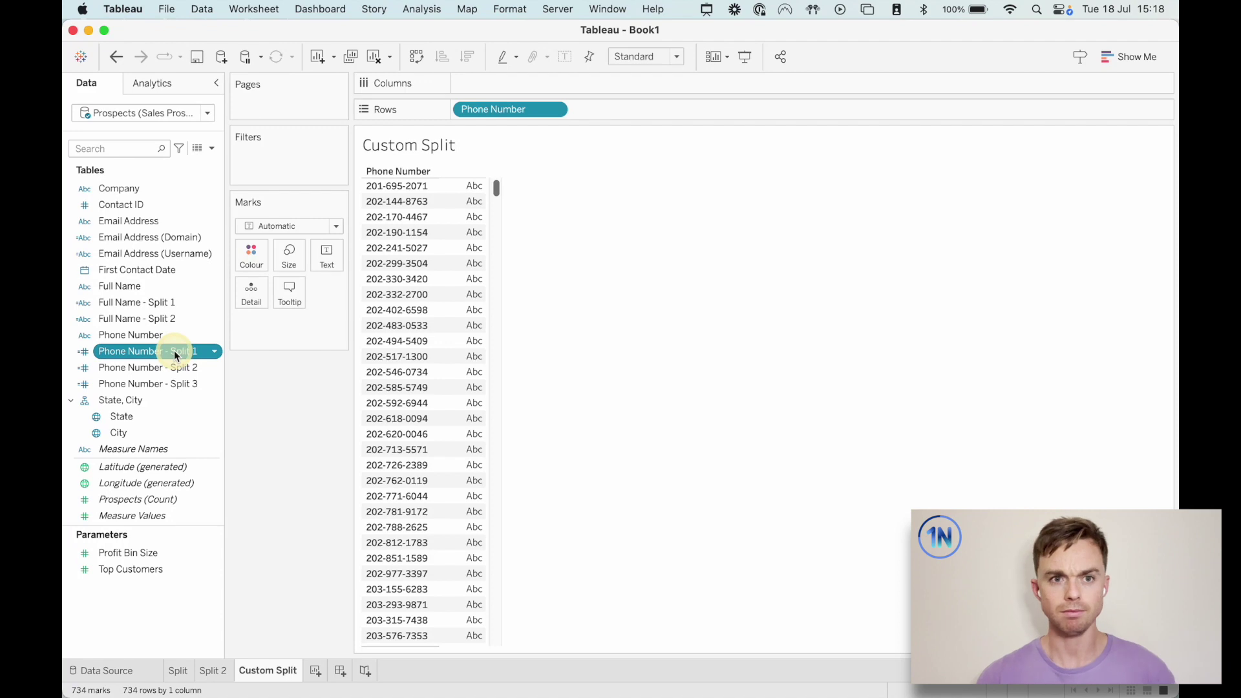
pyautogui.moveTo(173, 351); pyautogui.dragTo(660, 110)
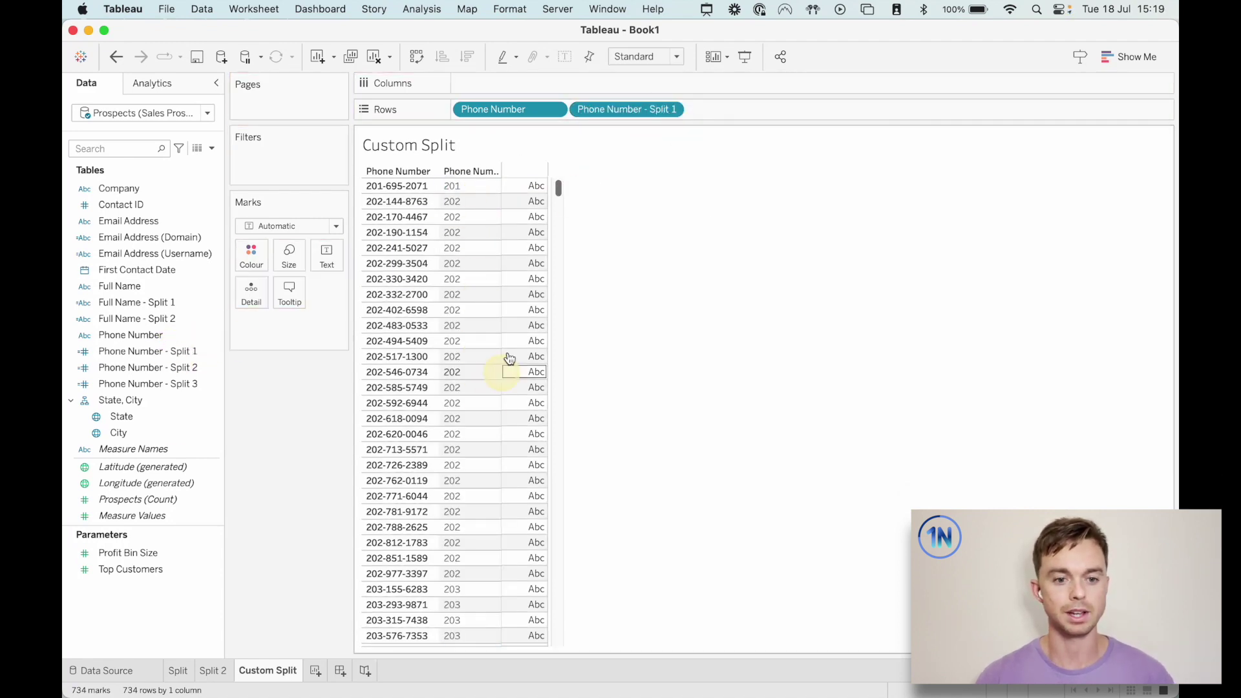
pyautogui.moveTo(638, 102); pyautogui.dragTo(248, 397)
pyautogui.click(194, 355)
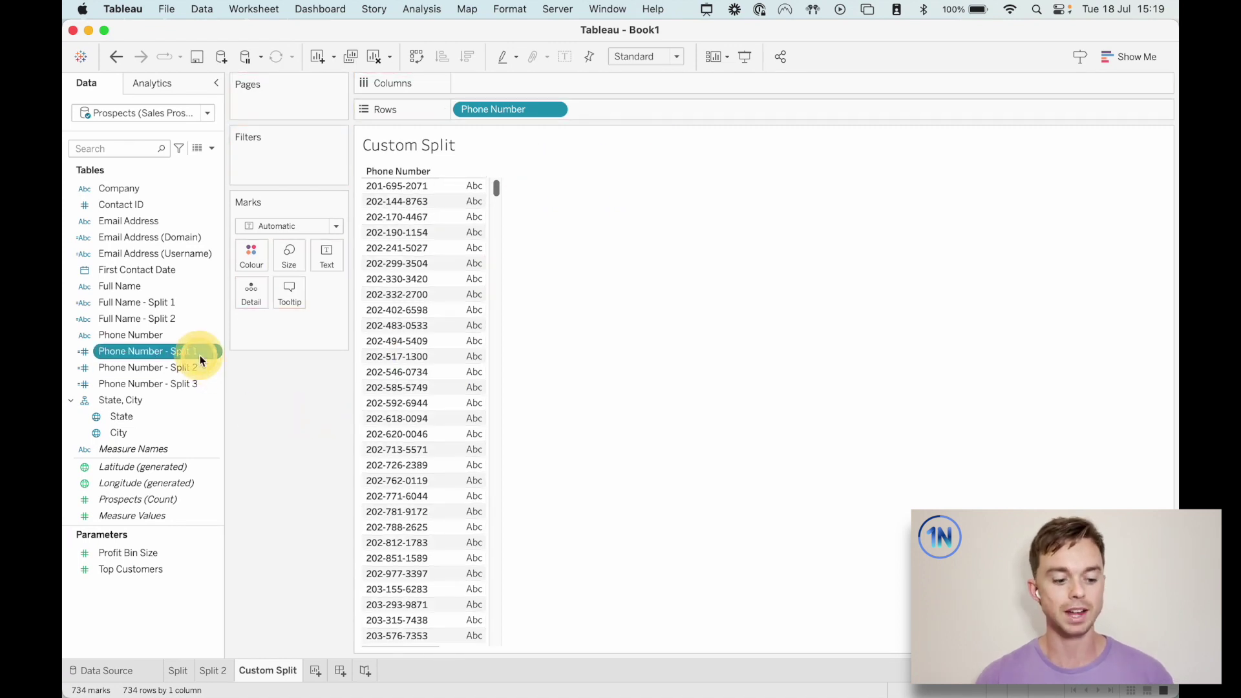
pyautogui.keyDown('shift'); pyautogui.click(195, 383); pyautogui.keyUp('shift')
pyautogui.rightClick(195, 384)
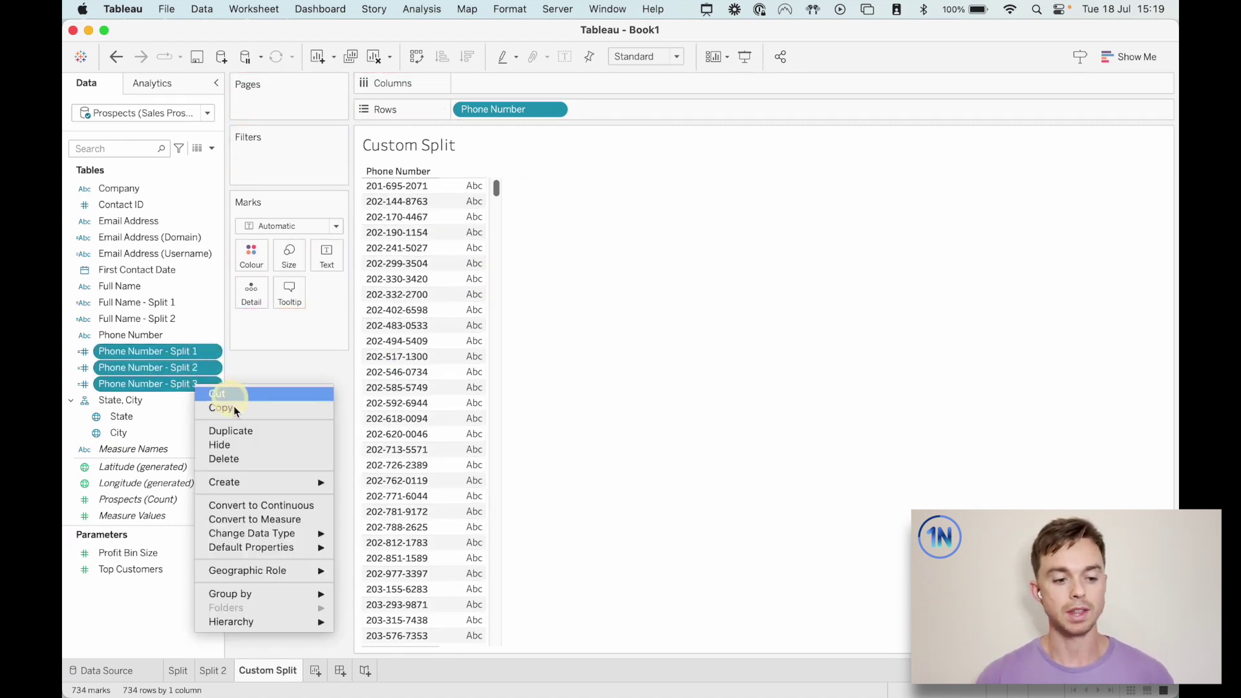
# - Delete the Phone Number - Split 1, Split 2 and Split 3 fields
pyautogui.click(239, 456)
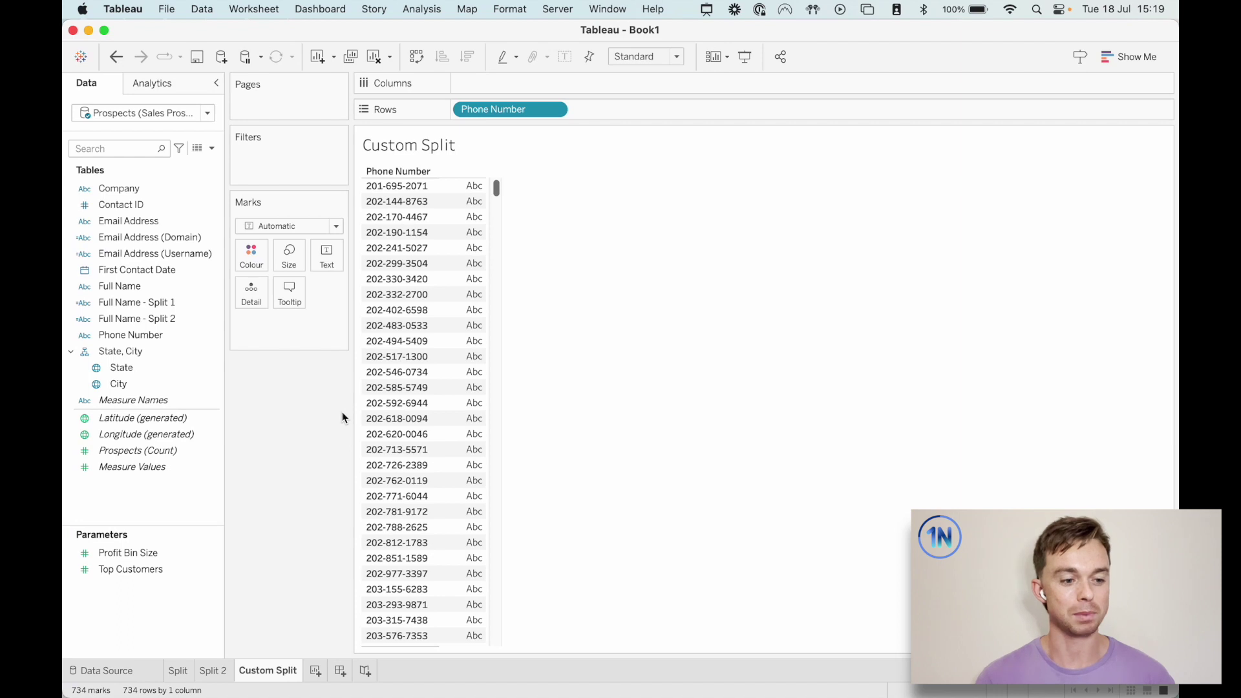
# - Set up a Custom Split of Phone Number on separator '-', splitting off the First 1 column
pyautogui.click(178, 335)
pyautogui.rightClick(176, 335)
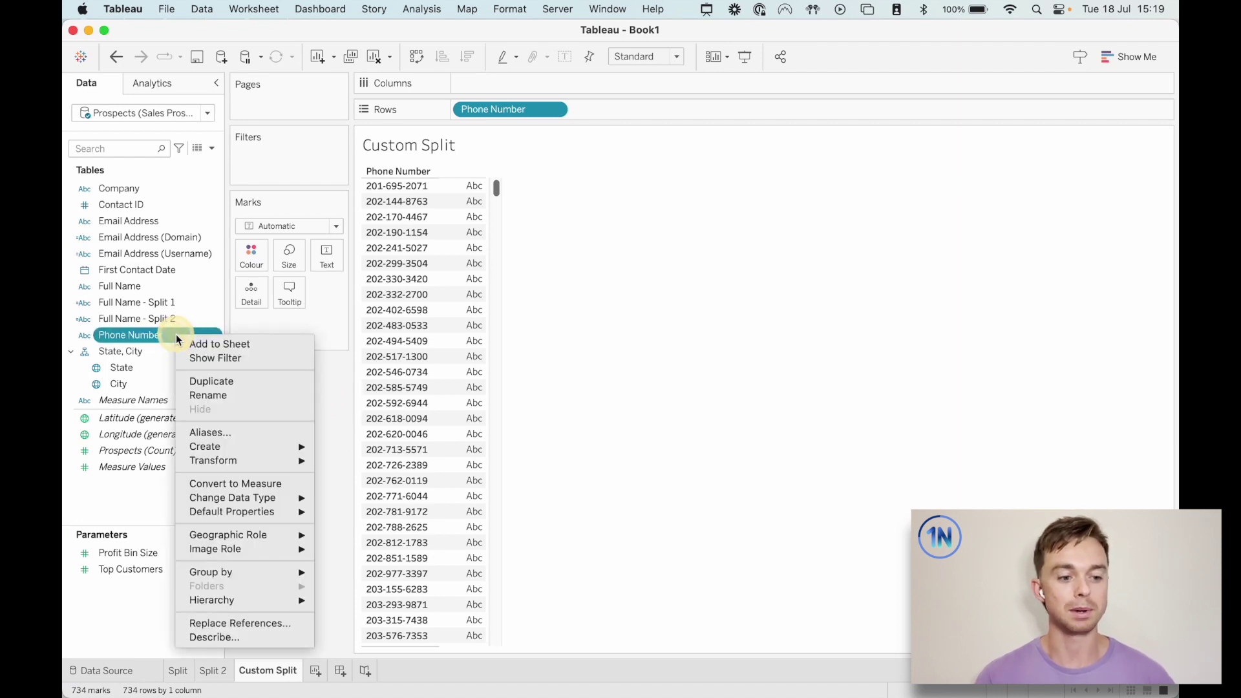
pyautogui.moveTo(284, 460)
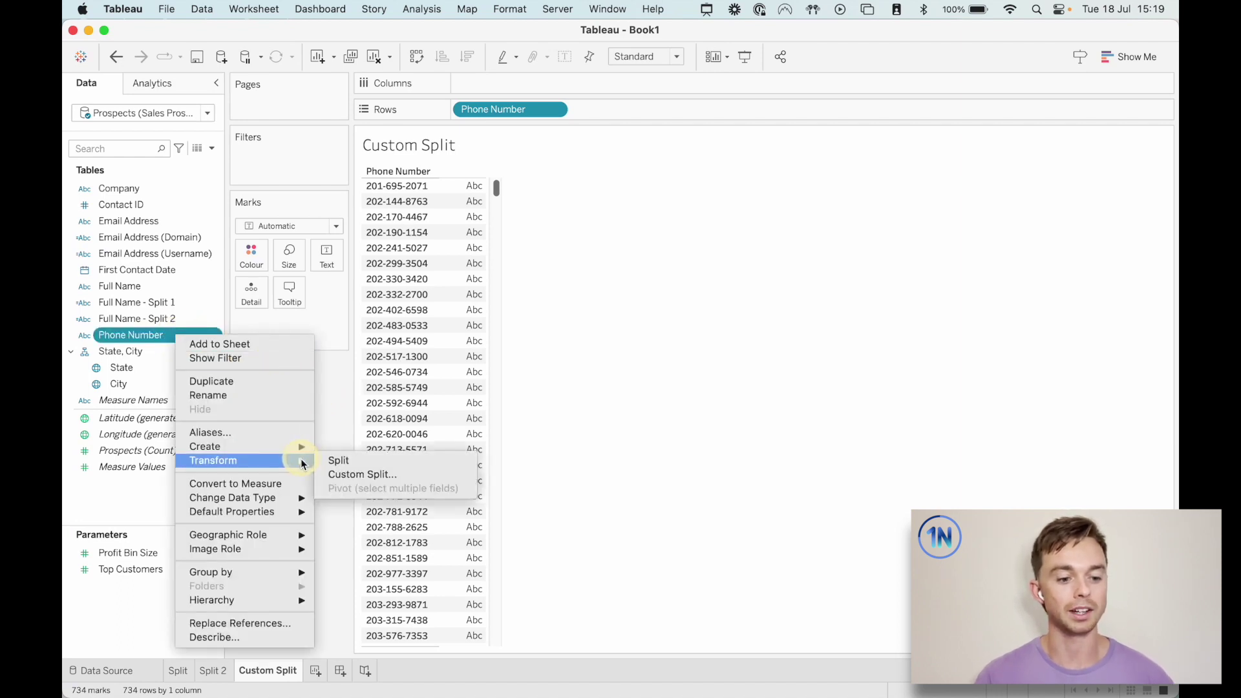
pyautogui.click(386, 476)
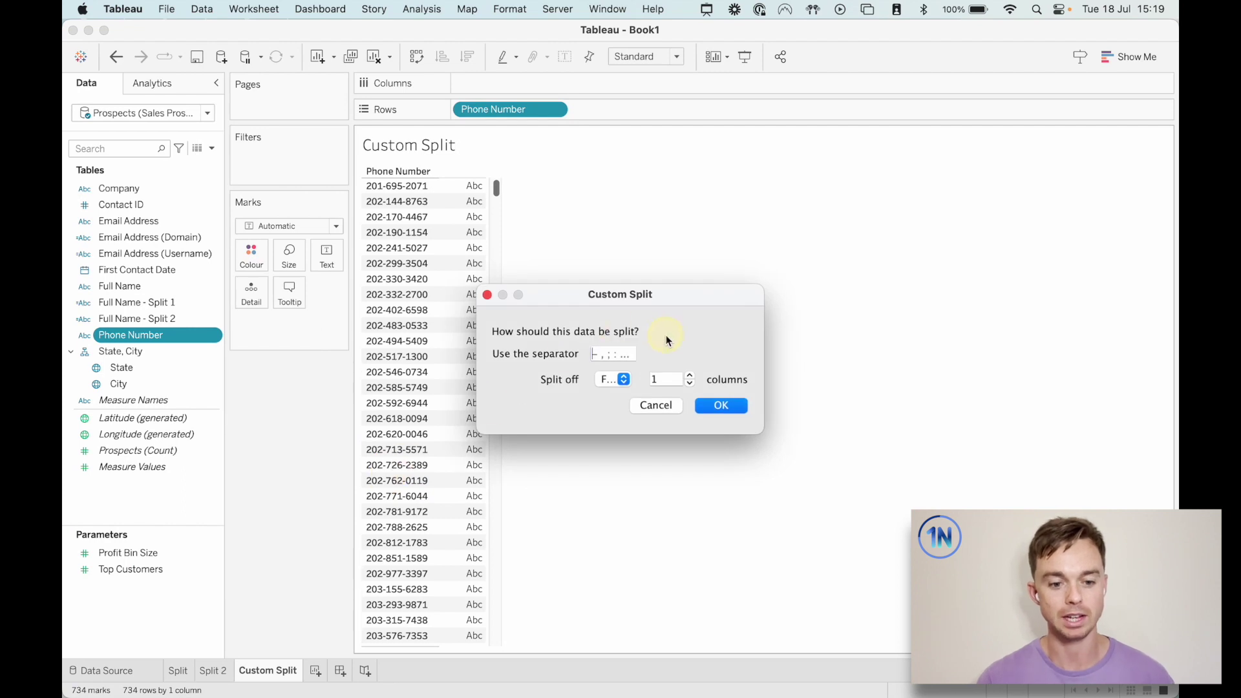
pyautogui.moveTo(660, 296); pyautogui.dragTo(715, 297)
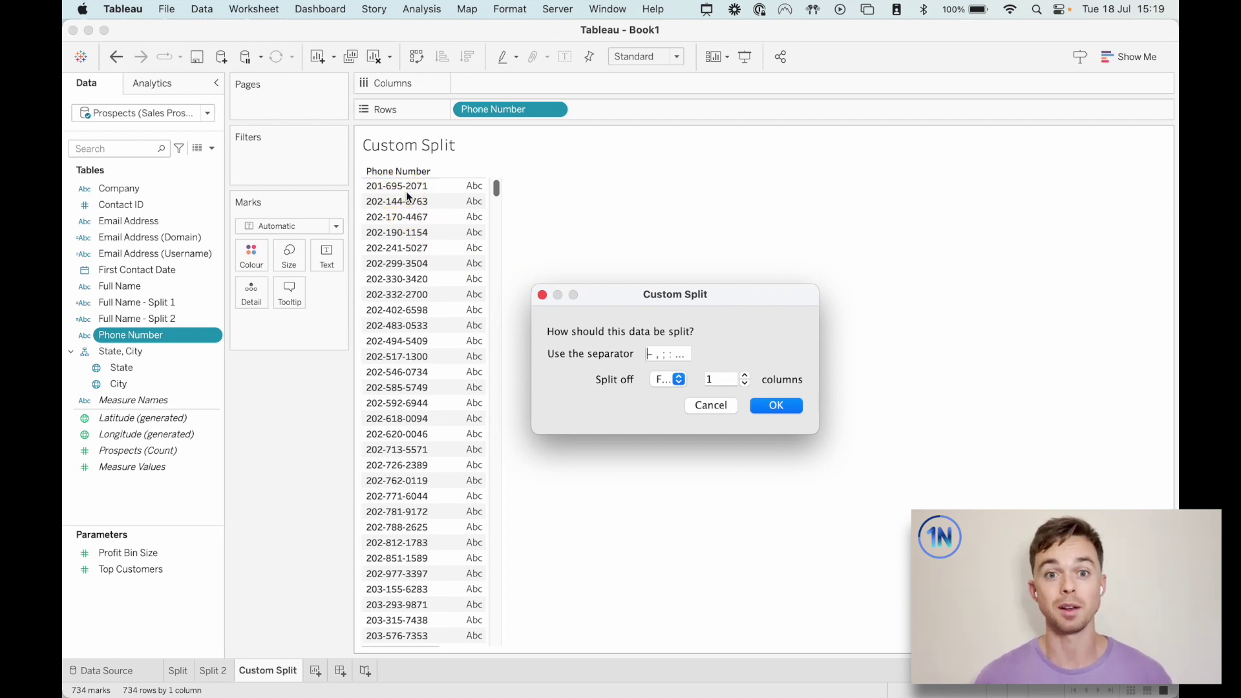
pyautogui.write('-')
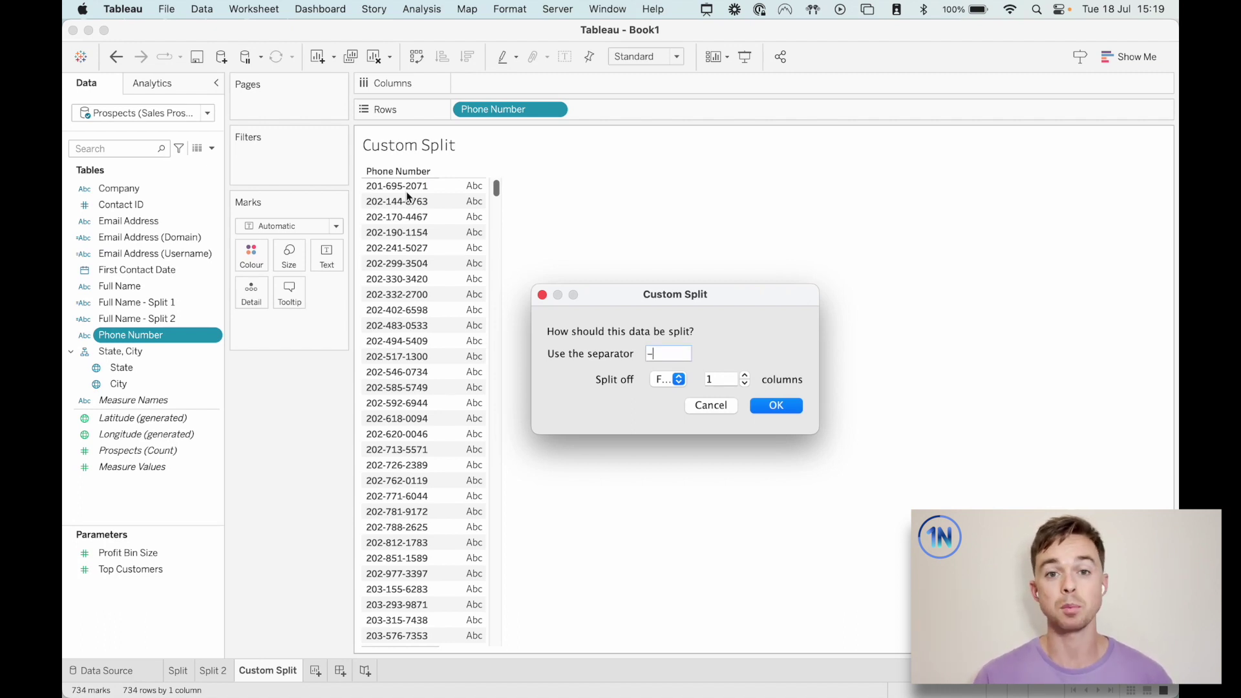
pyautogui.click(678, 380)
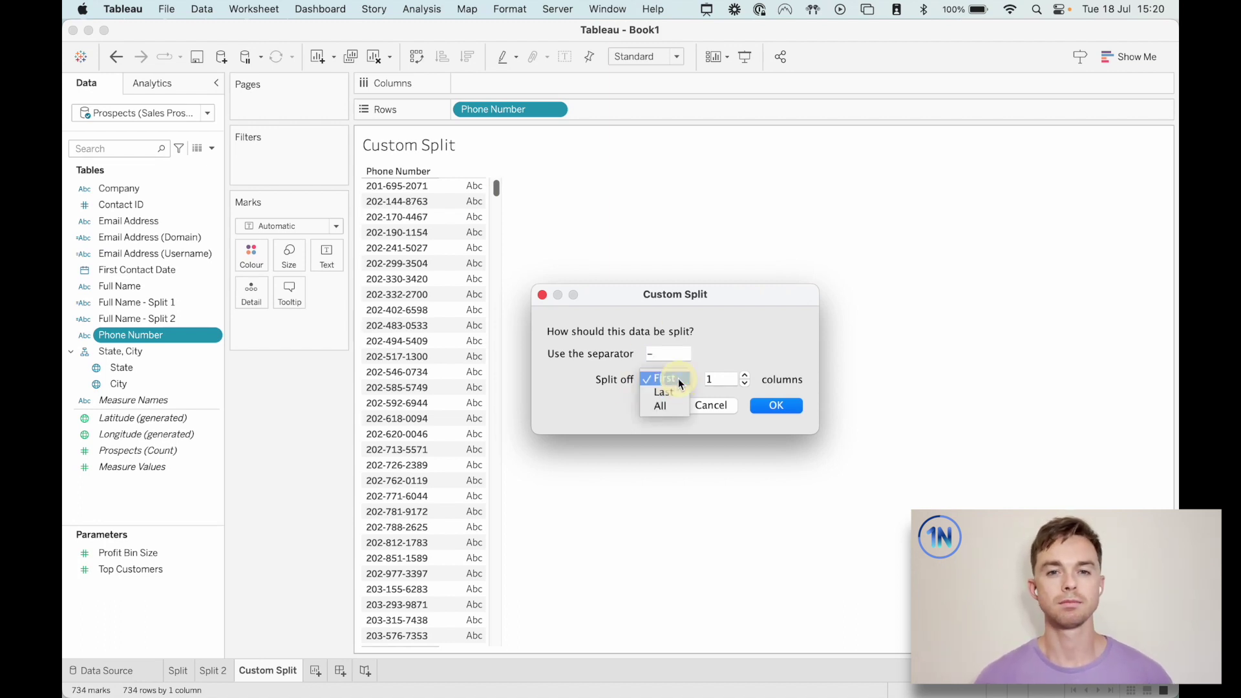
pyautogui.click(669, 379)
pyautogui.click(718, 379)
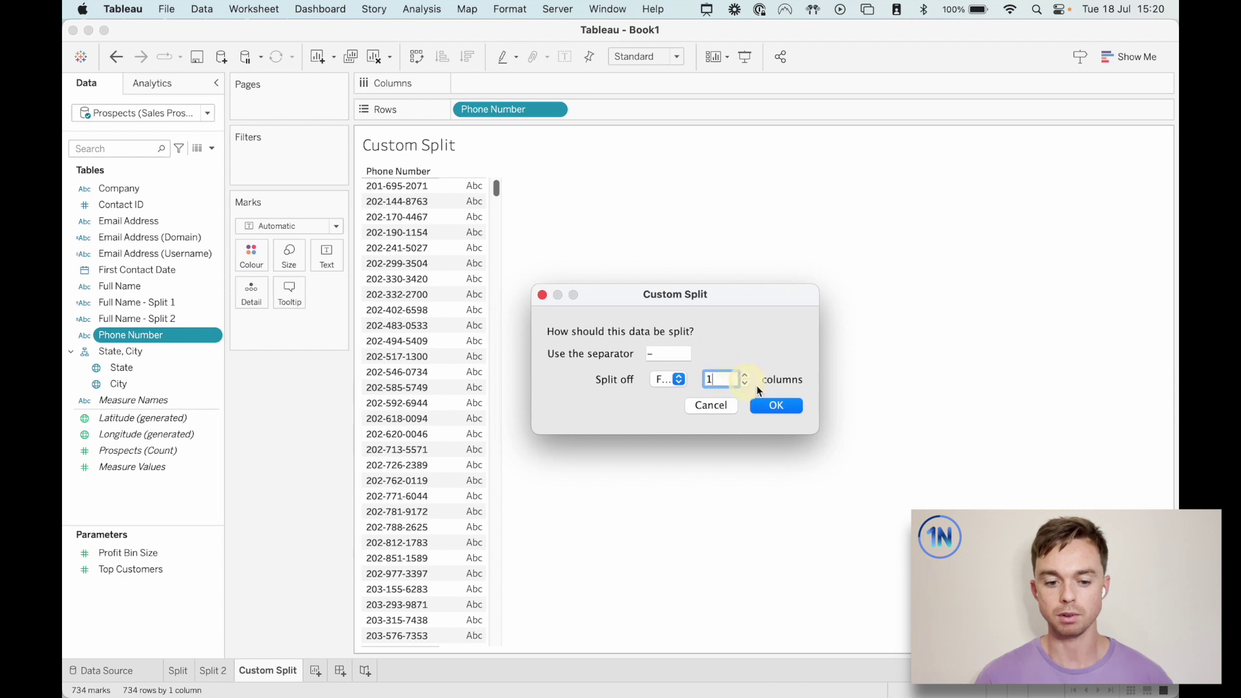
pyautogui.click(680, 384)
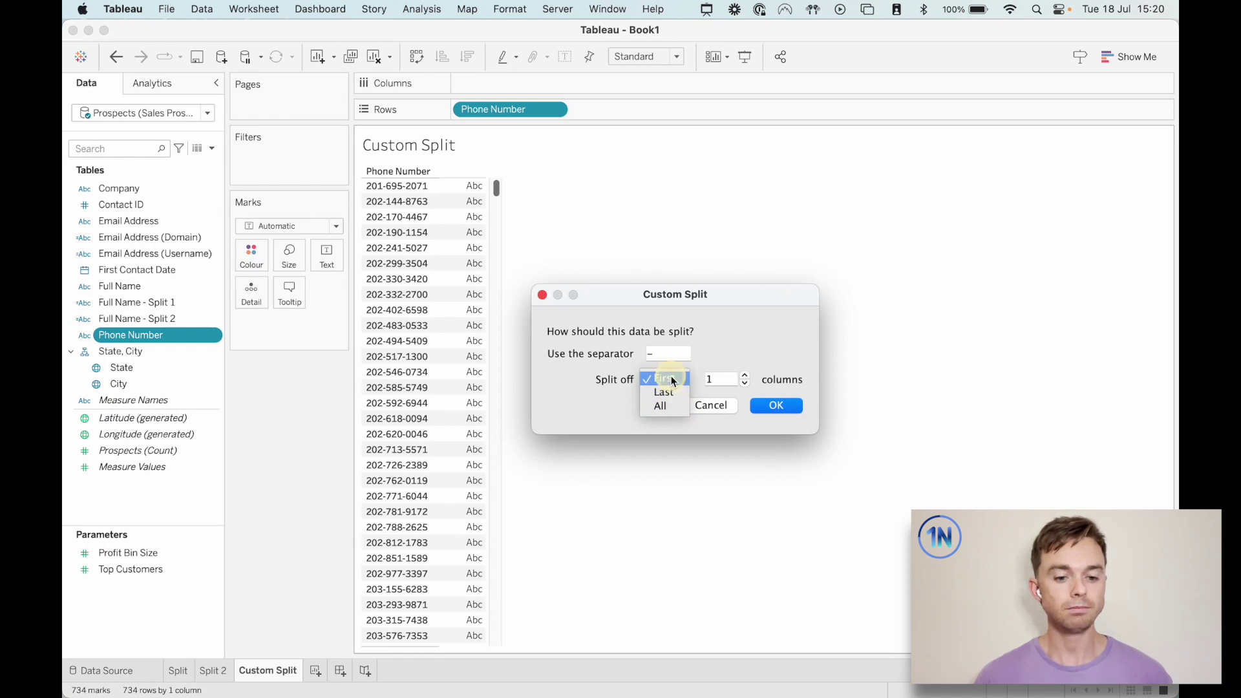
pyautogui.click(733, 355)
# - Outline the area-code and middle digit groups on screen, then confirm the custom split
pyautogui.hotkey('ctrl', 'shift', 'a')
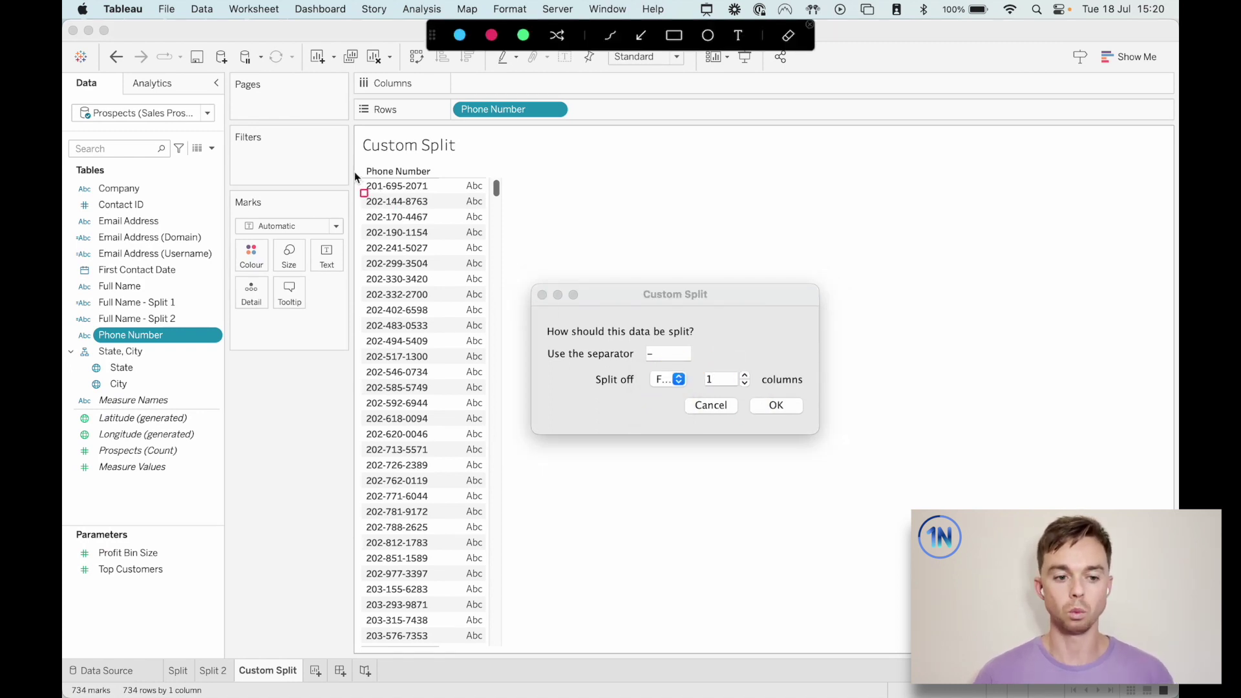
pyautogui.moveTo(357, 173); pyautogui.dragTo(387, 648)
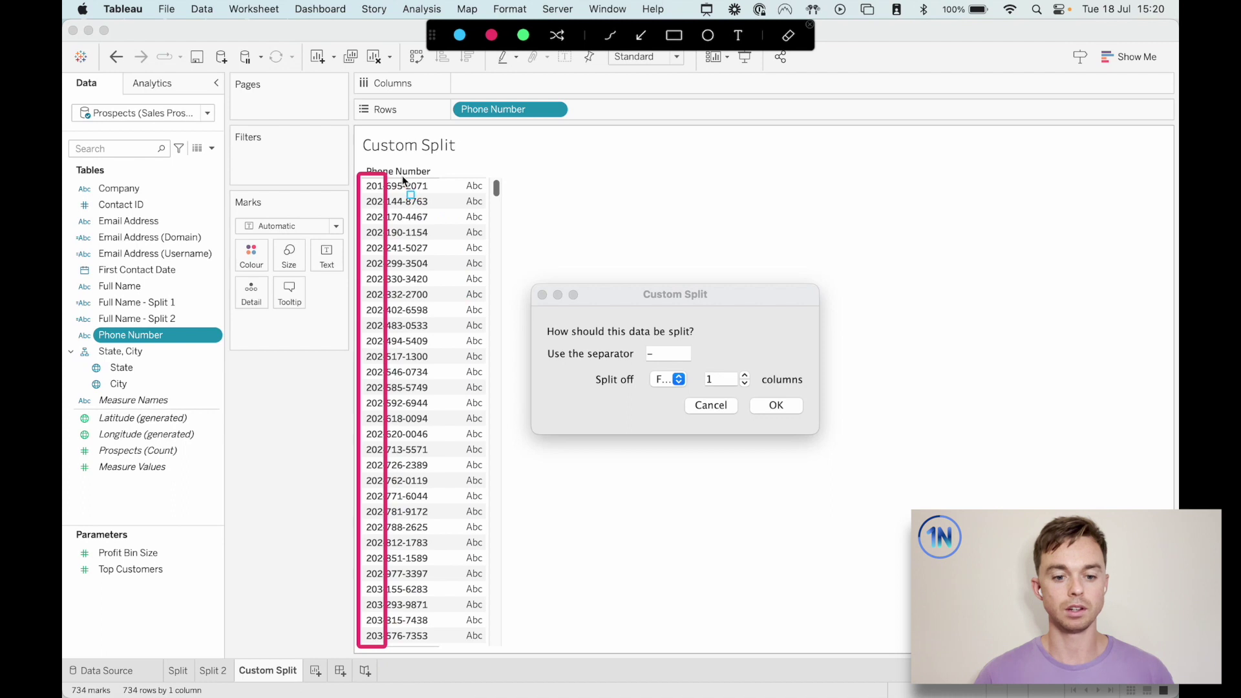
pyautogui.moveTo(402, 179)
pyautogui.mouseDown()
pyautogui.moveTo(434, 287)
pyautogui.moveTo(433, 648)
pyautogui.mouseUp()
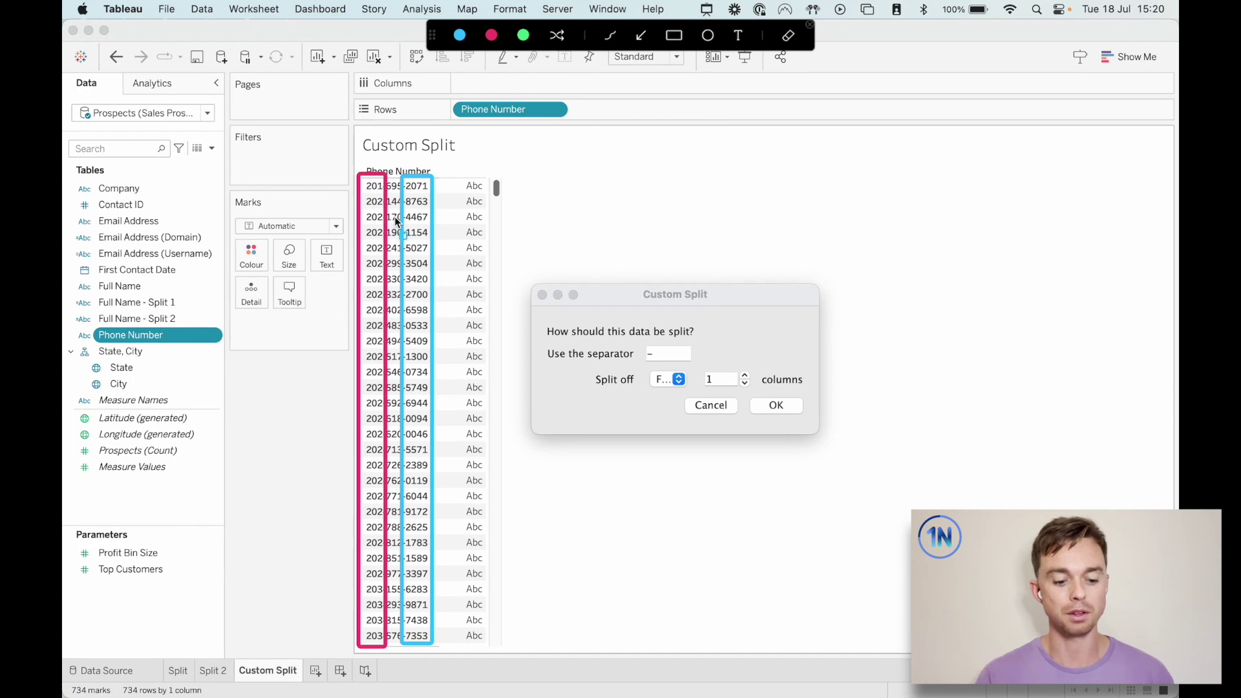
pyautogui.press('Escape')
pyautogui.click(783, 355)
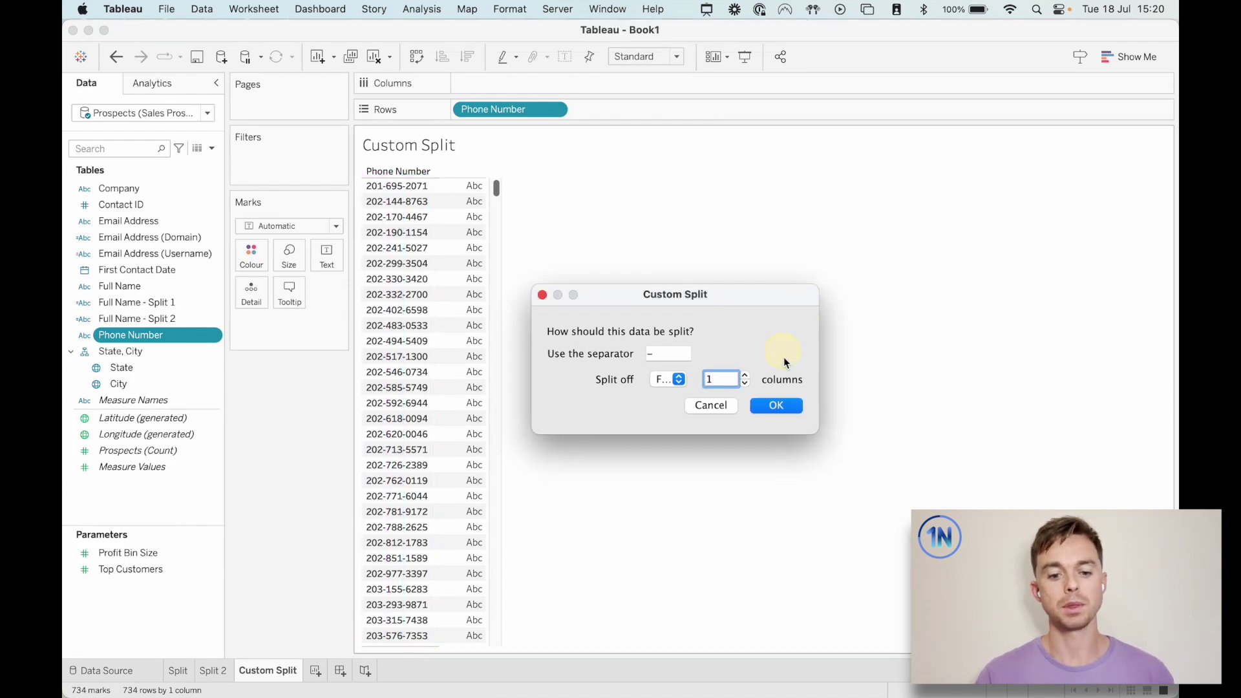
pyautogui.click(782, 406)
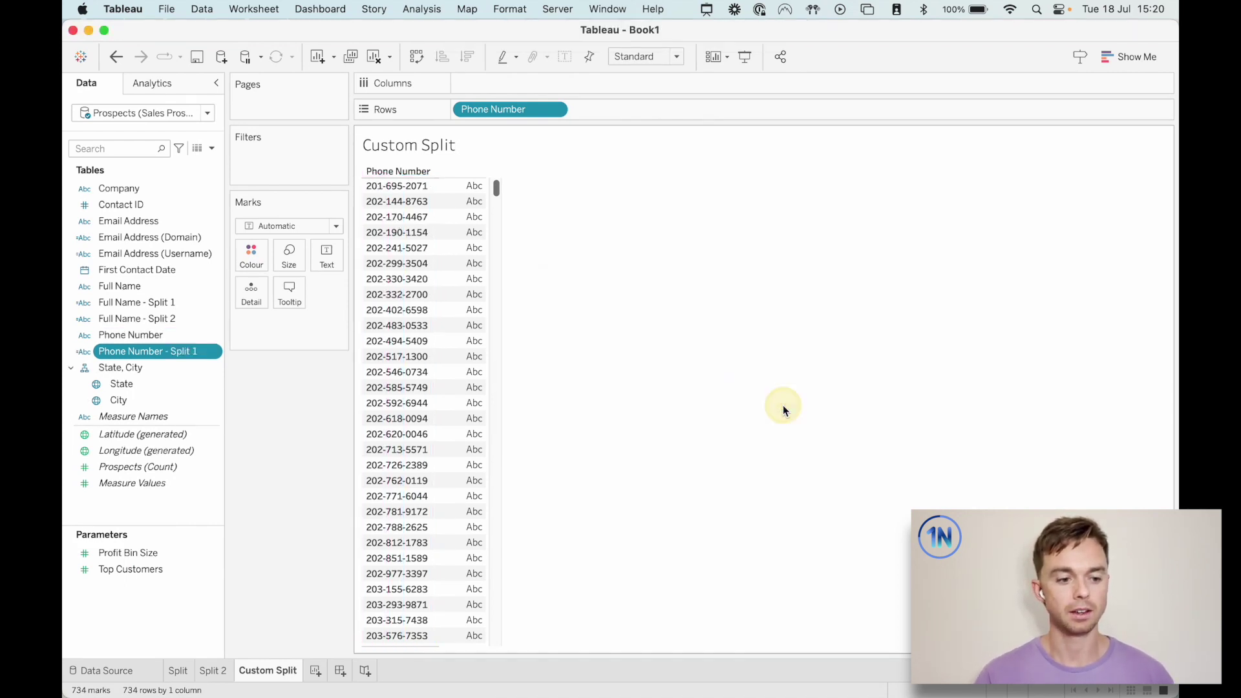
# - Show Phone Number - Split 1 beside the phone numbers, then remove both pills from Rows
pyautogui.click(143, 356)
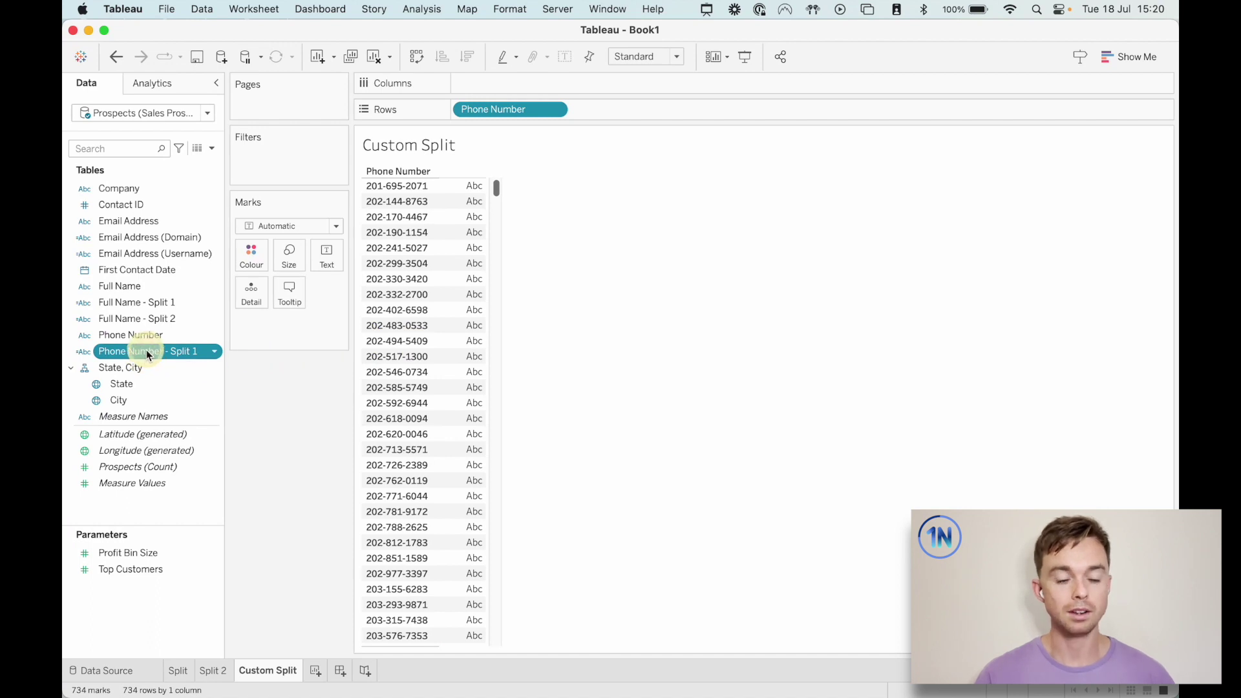
pyautogui.moveTo(146, 350); pyautogui.dragTo(660, 103)
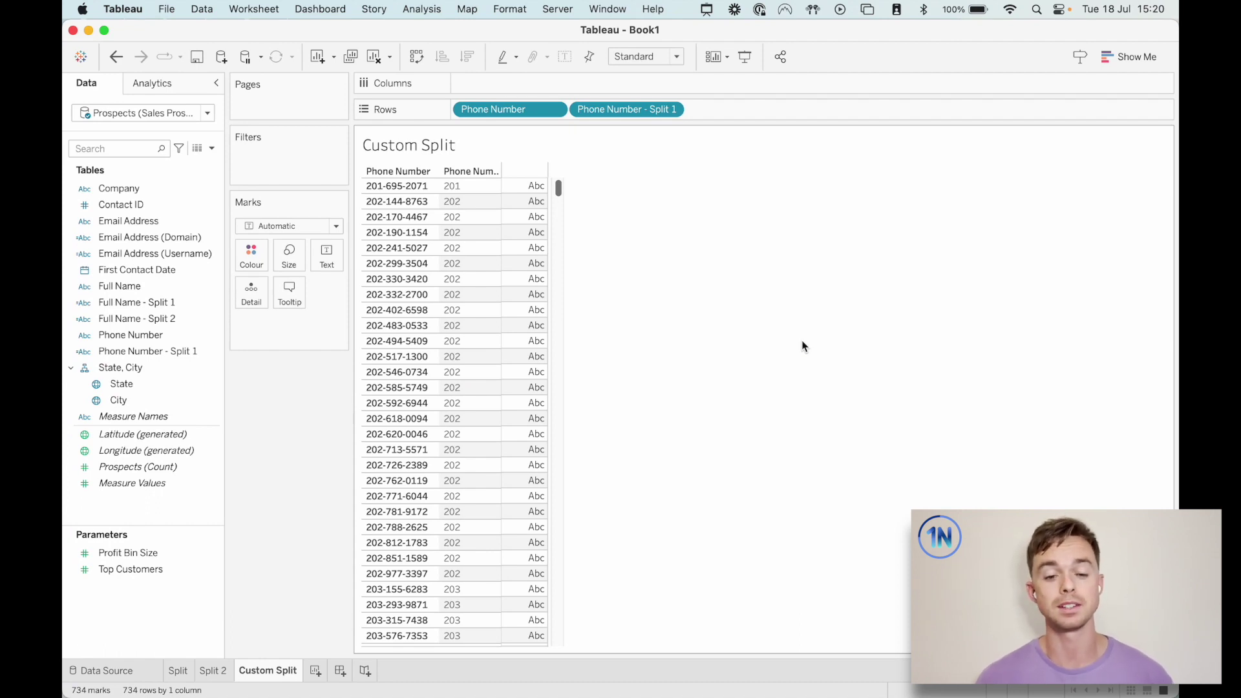
pyautogui.click(619, 111)
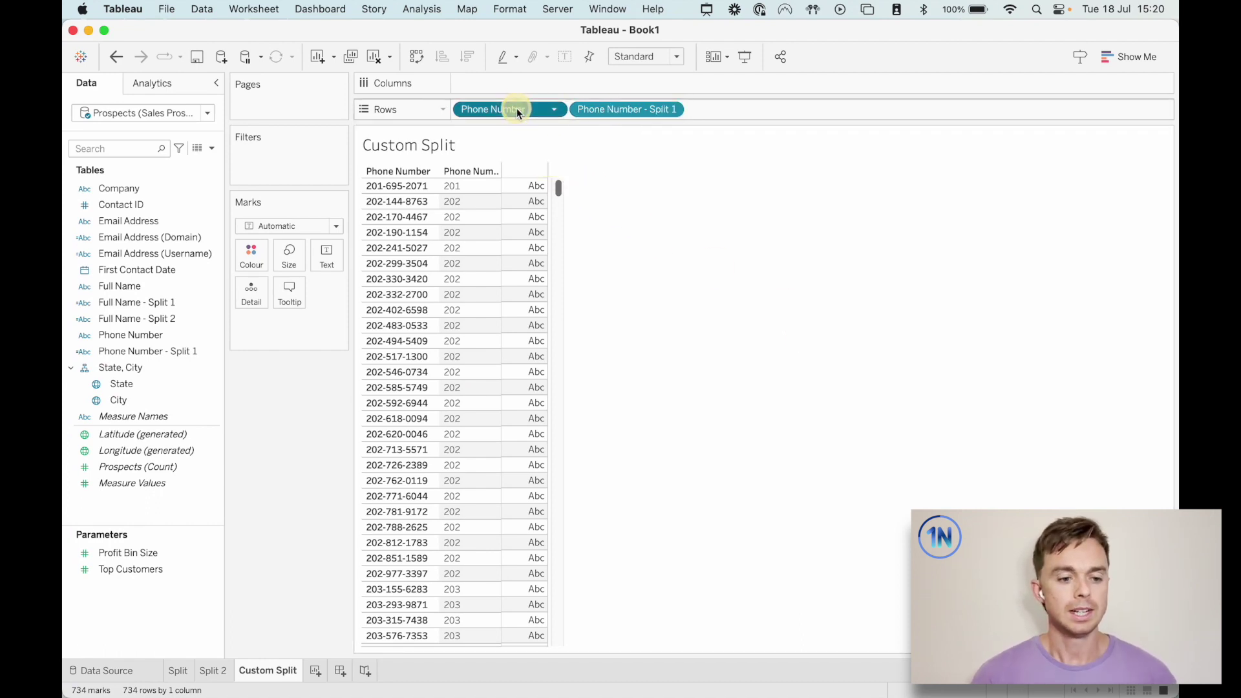
pyautogui.moveTo(514, 110); pyautogui.dragTo(288, 479)
pyautogui.moveTo(504, 111); pyautogui.dragTo(304, 388)
# - Give Phone Number - Split 1 the Area Code (US) geographic role and plot it on a map
pyautogui.click(80, 351)
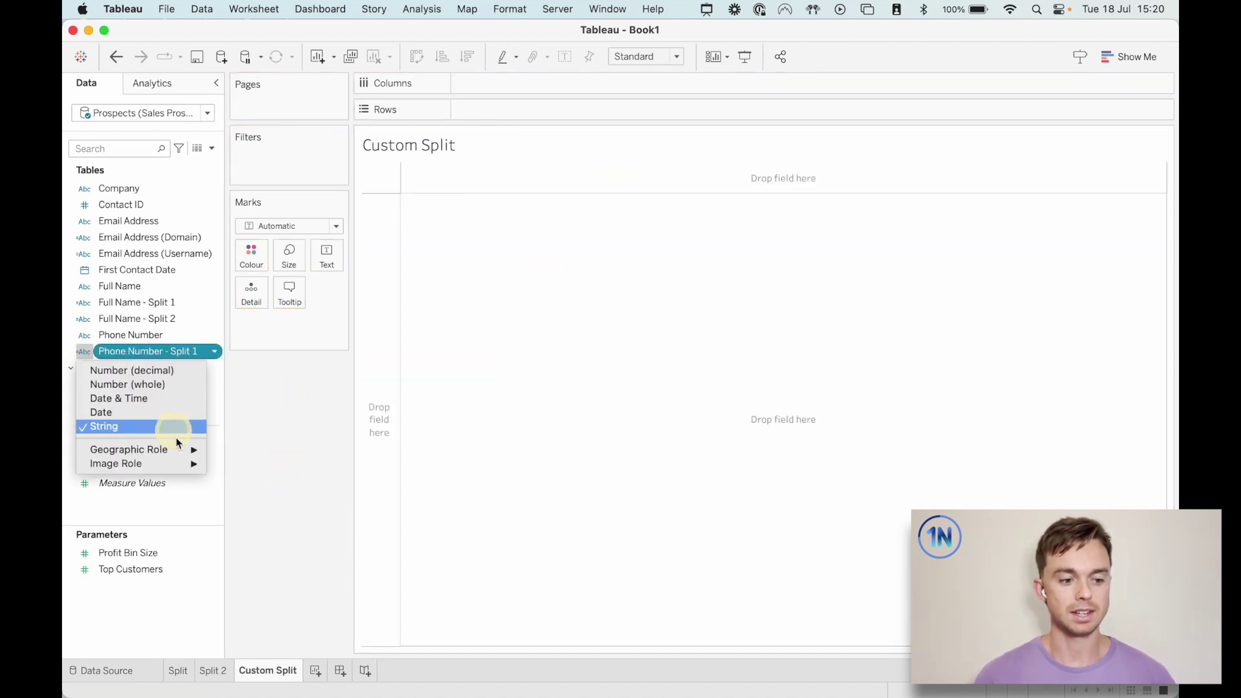
pyautogui.moveTo(189, 452)
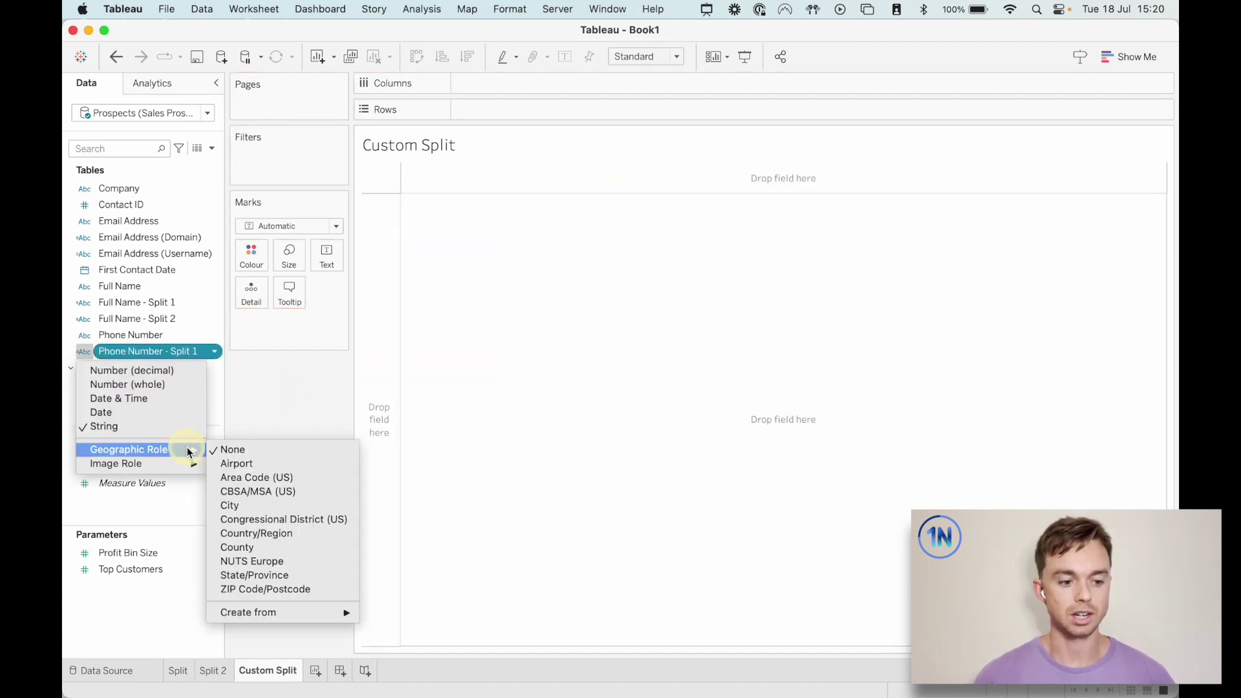
pyautogui.click(297, 476)
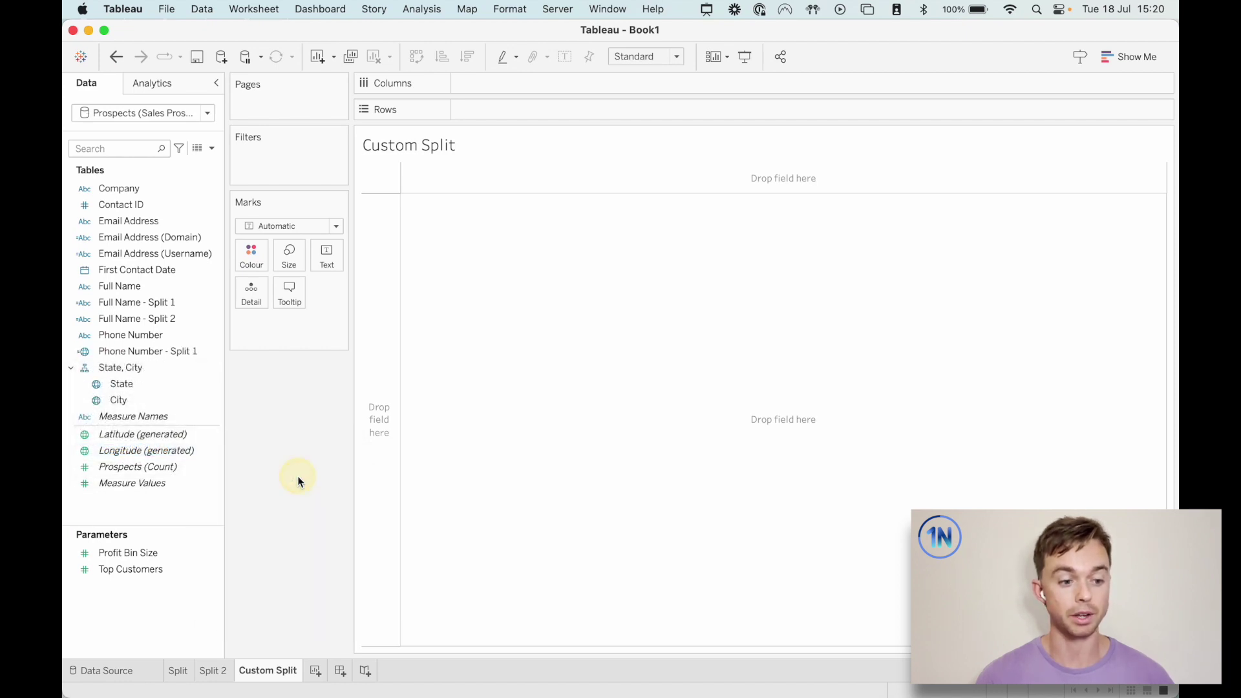
pyautogui.moveTo(146, 351); pyautogui.dragTo(250, 304)
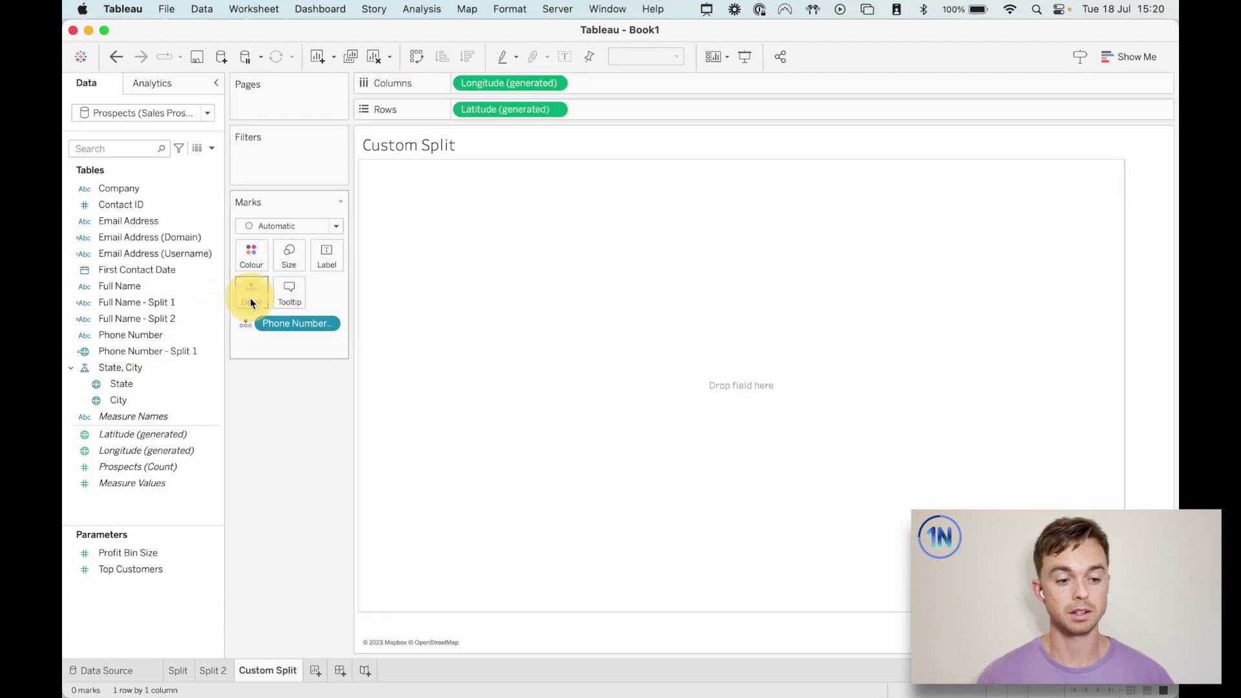
# - Resolve unknown locations by fixing Country/Region to USA in Edit Locations
pyautogui.click(890, 664)
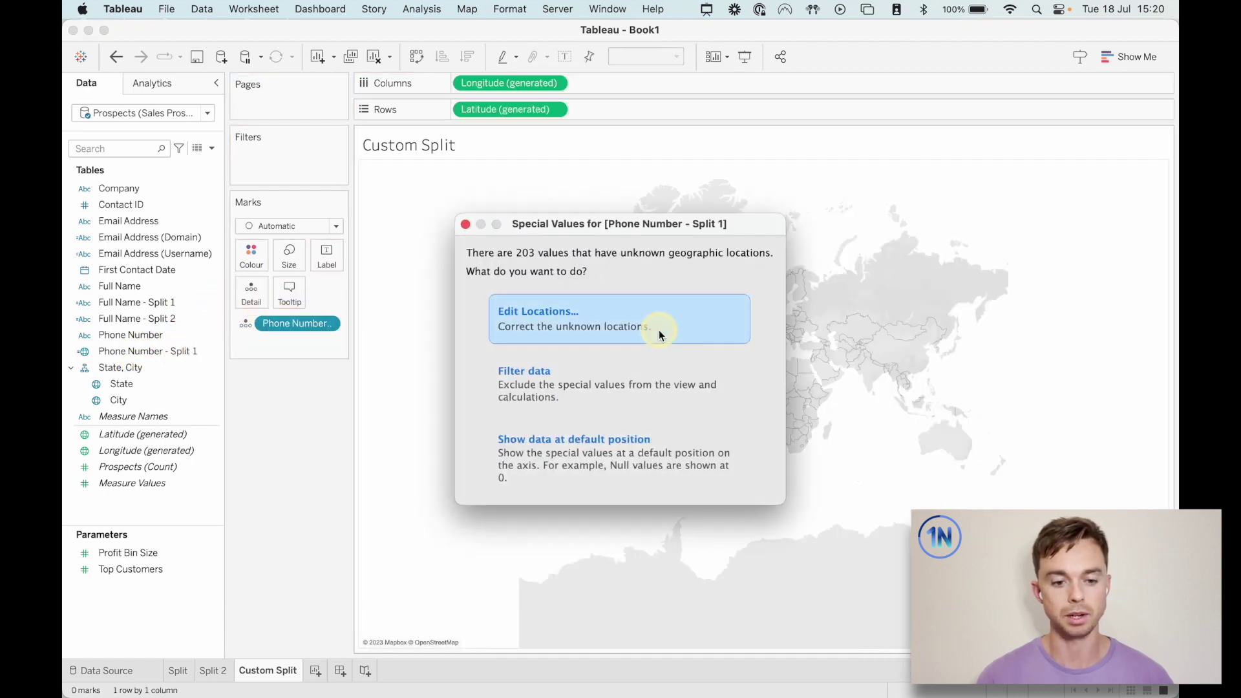
pyautogui.click(658, 329)
pyautogui.click(676, 207)
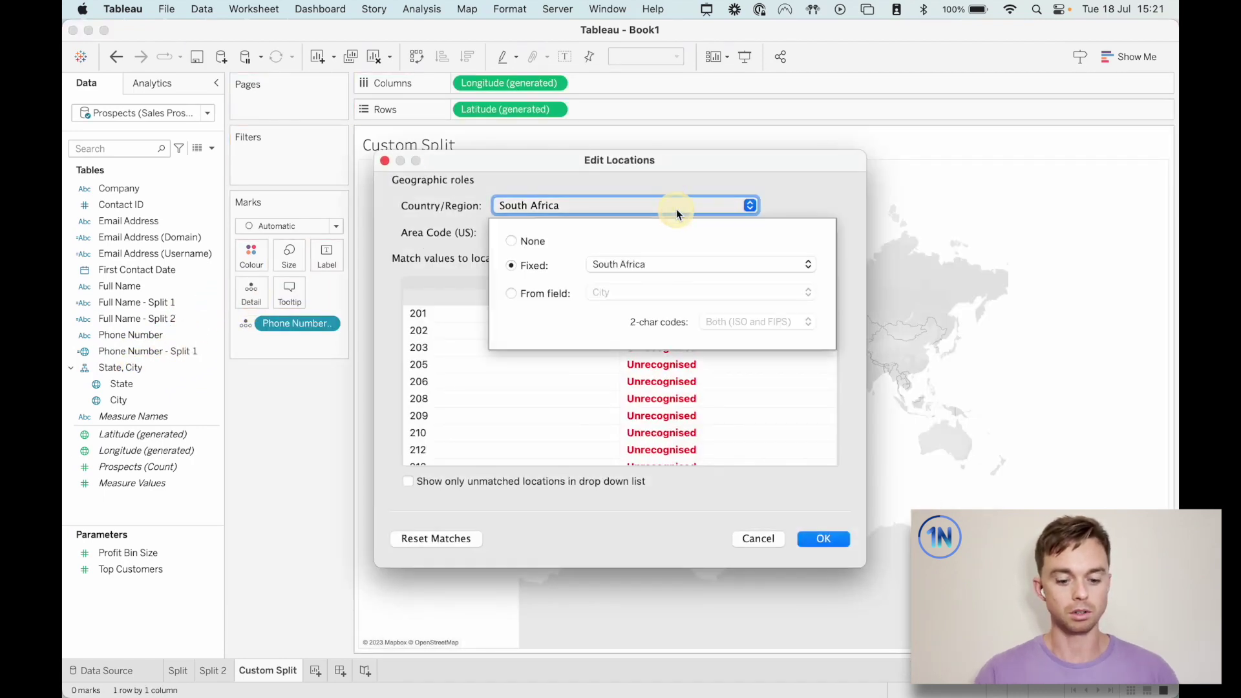
pyautogui.click(648, 265)
pyautogui.write('usa')
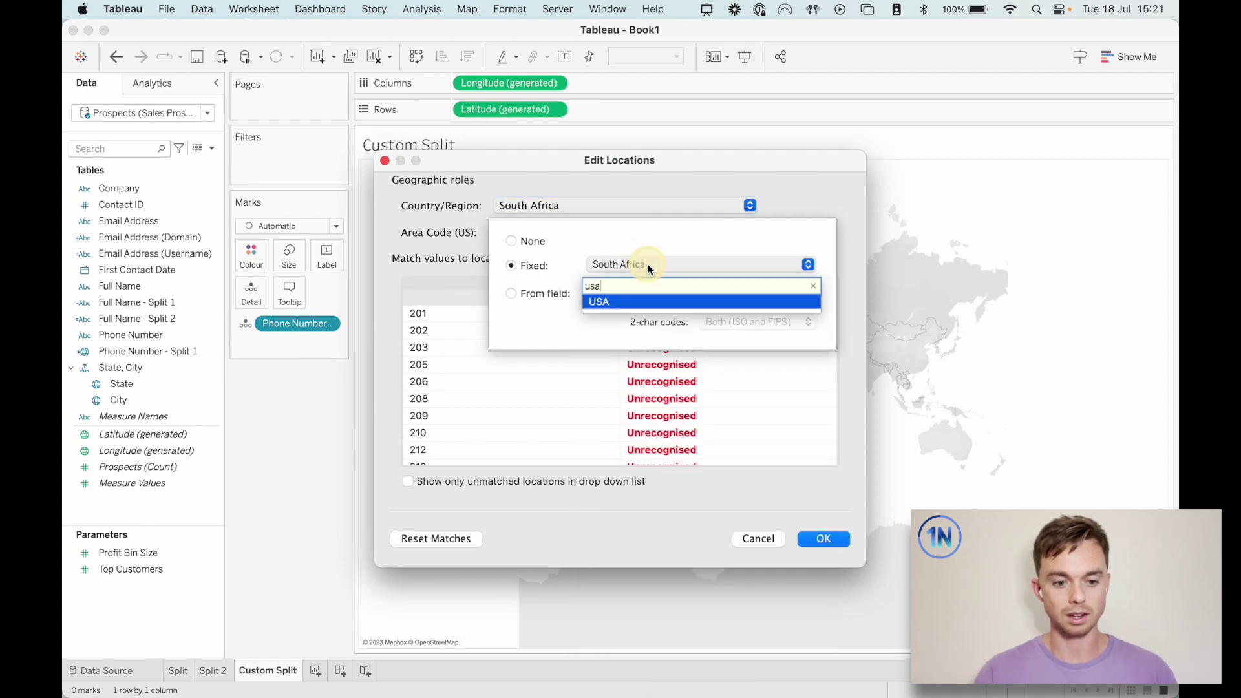
pyautogui.press('Return')
pyautogui.click(822, 481)
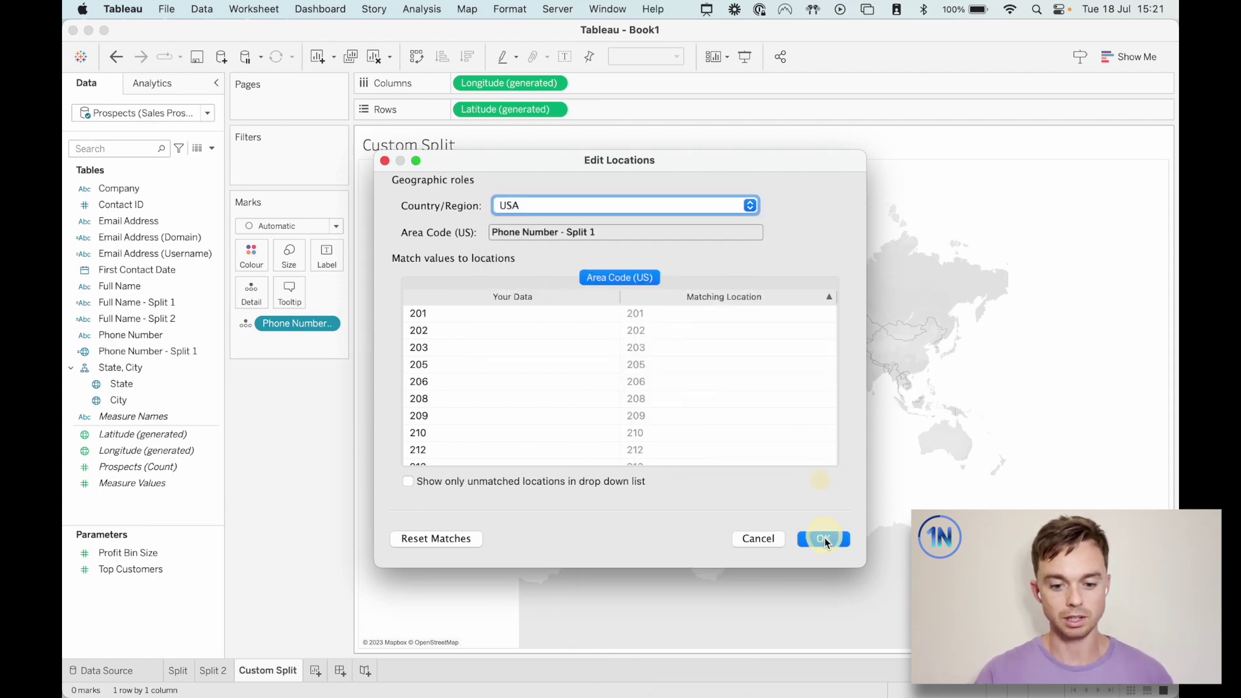
pyautogui.click(823, 538)
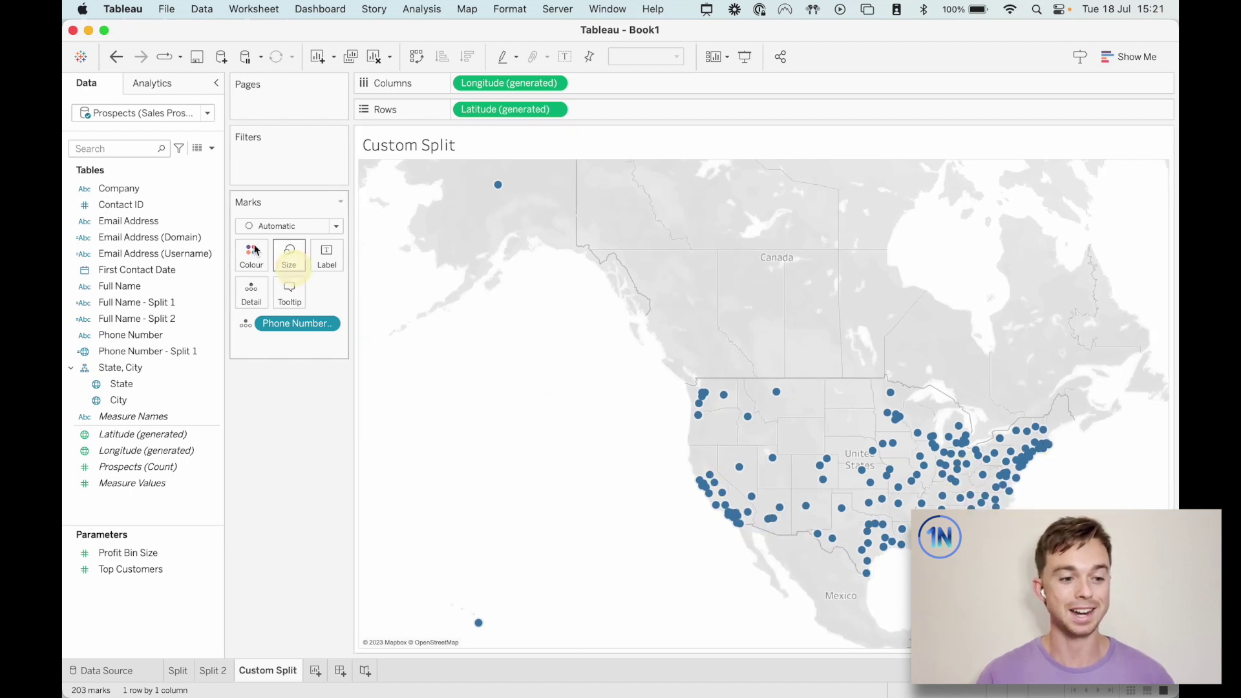
# - Colour and size the area-code map points by CNTD(Contact ID), then add a new worksheet
pyautogui.click(158, 189)
pyautogui.click(162, 223)
pyautogui.click(144, 205)
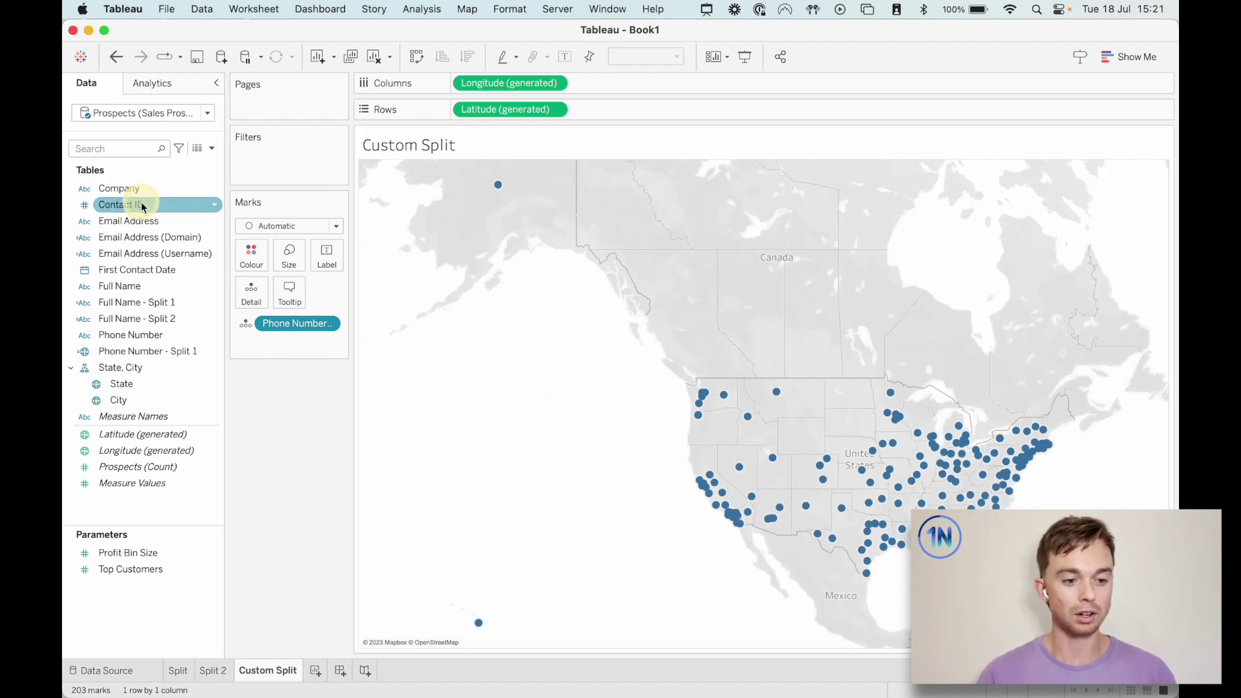
pyautogui.moveTo(144, 205); pyautogui.dragTo(254, 258)
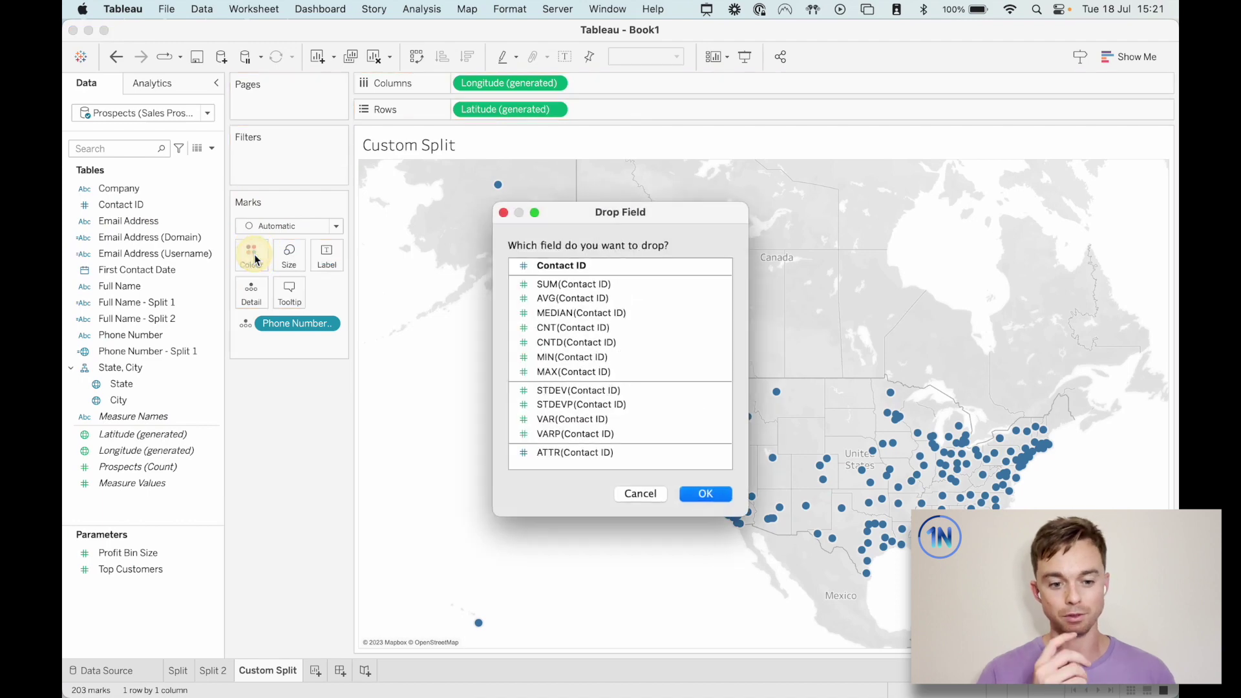
pyautogui.click(582, 343)
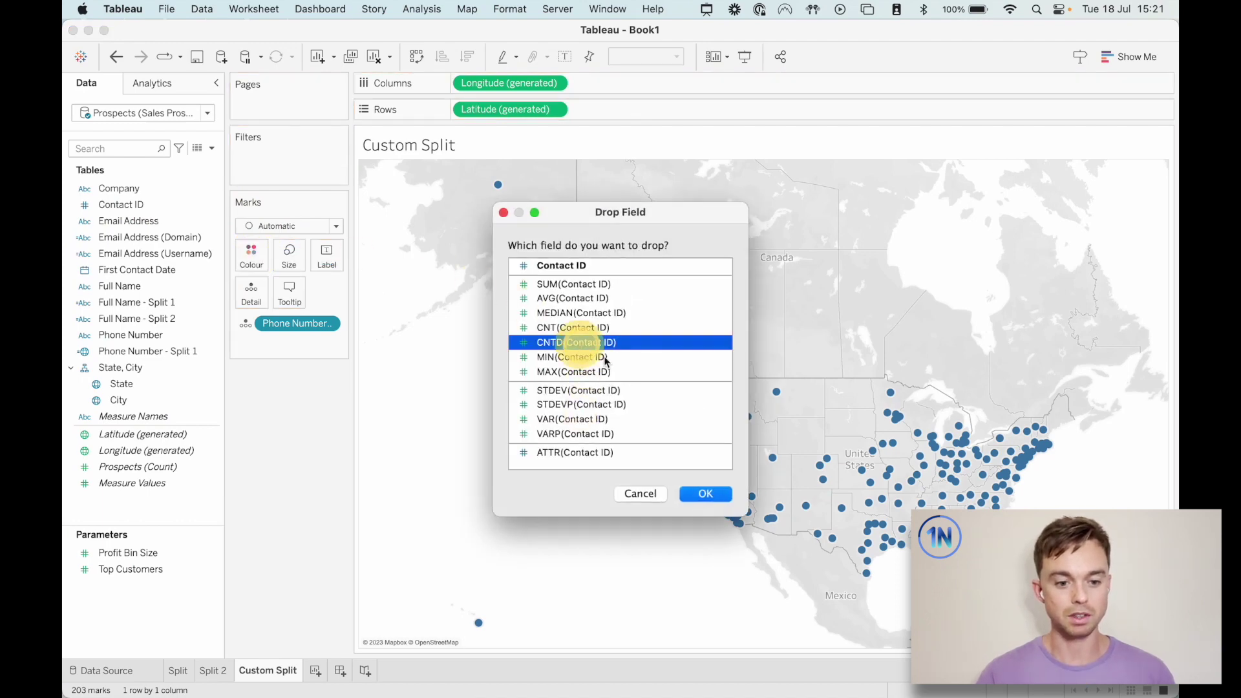
pyautogui.click(705, 494)
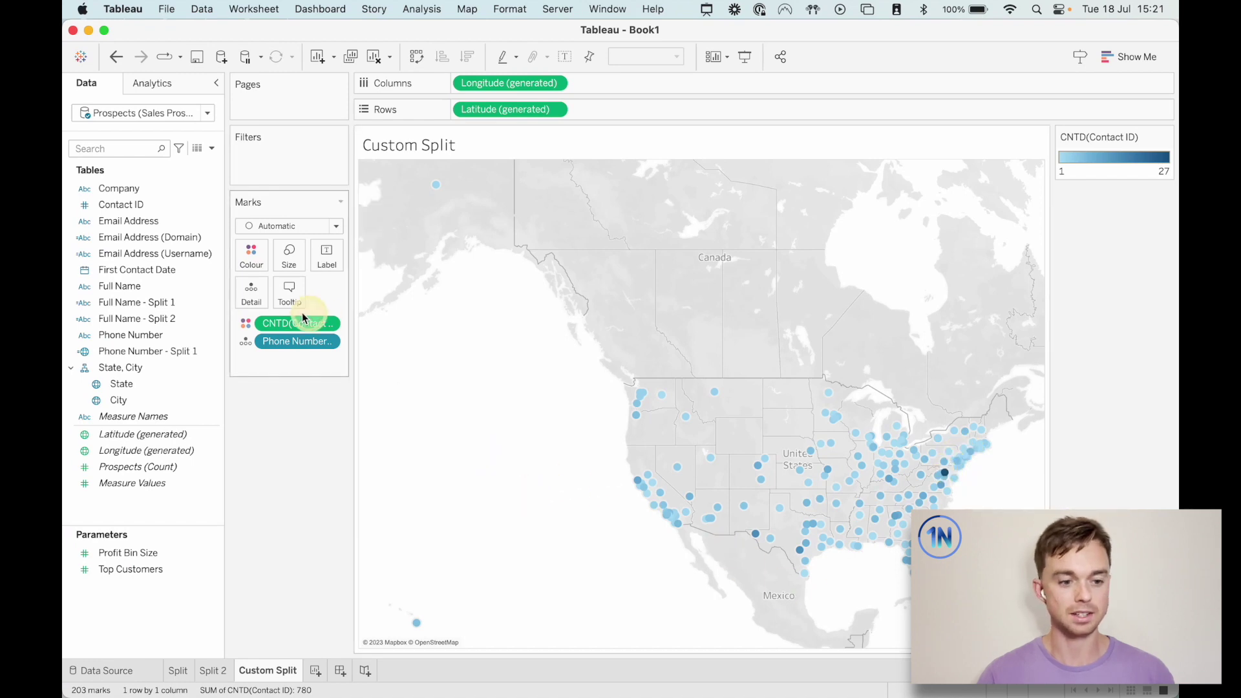
pyautogui.moveTo(287, 329); pyautogui.dragTo(286, 251)
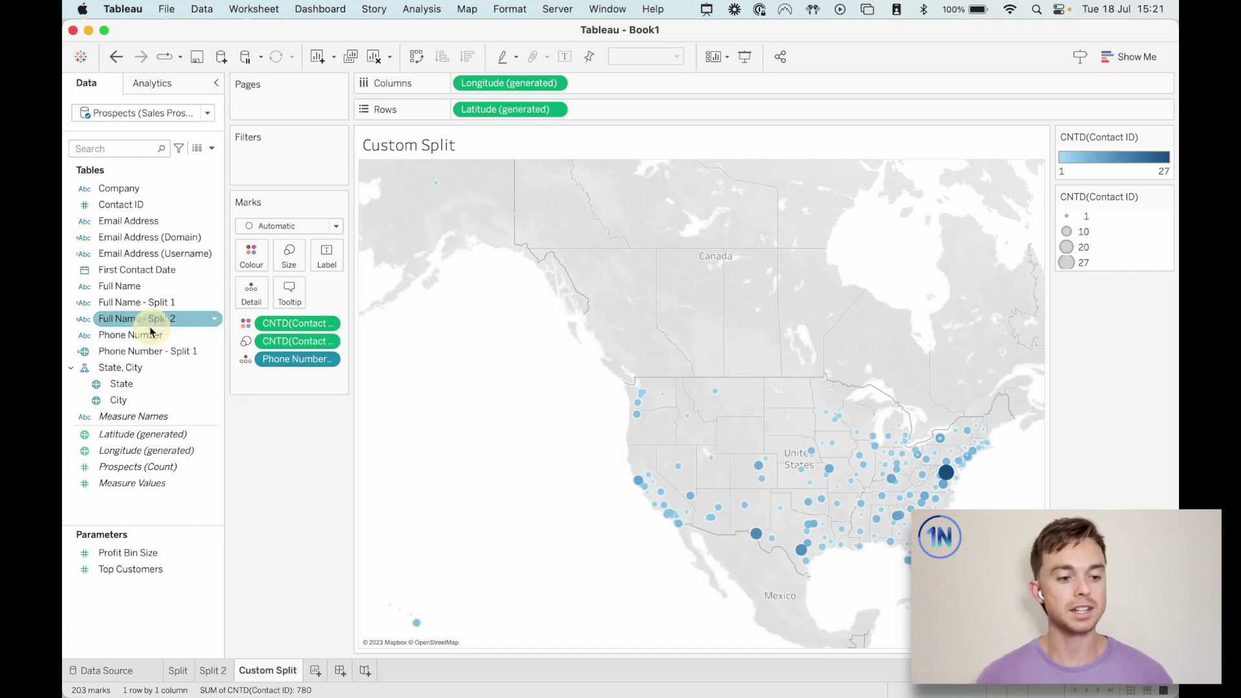
pyautogui.click(149, 351)
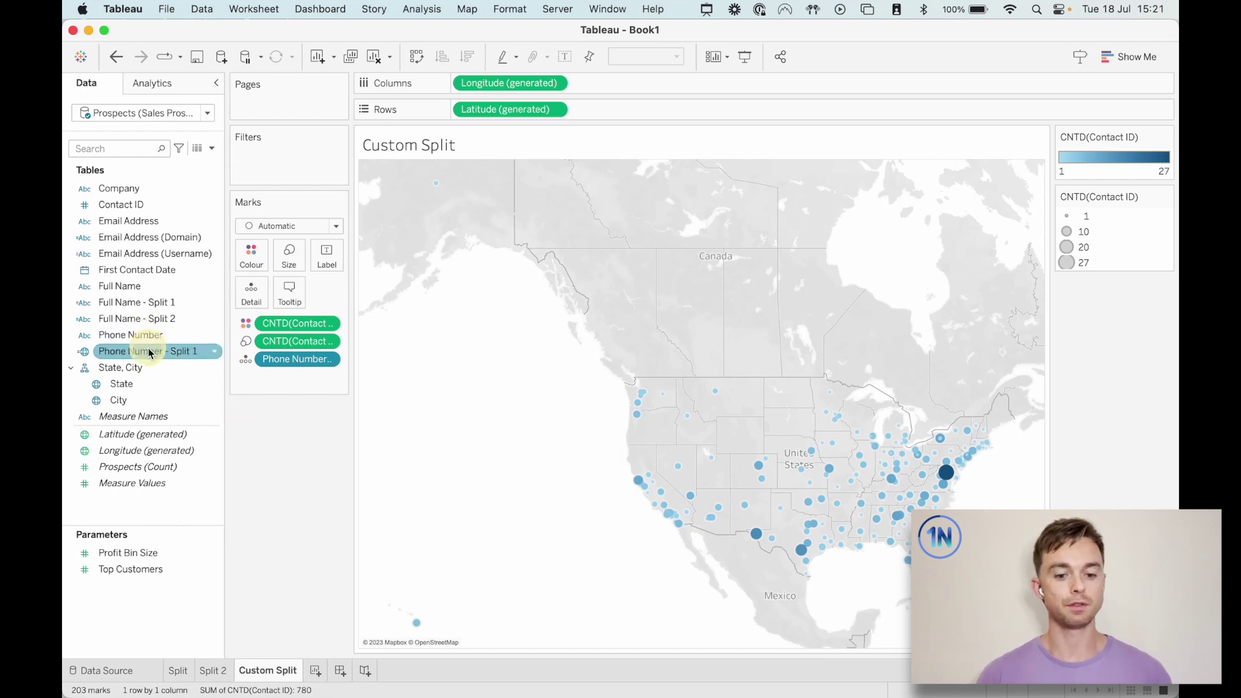
pyautogui.click(315, 671)
# - On Sheet 4, put Phone Number and Phone Number - Split 1 on Rows
pyautogui.click(182, 251)
pyautogui.click(170, 349)
pyautogui.click(161, 337)
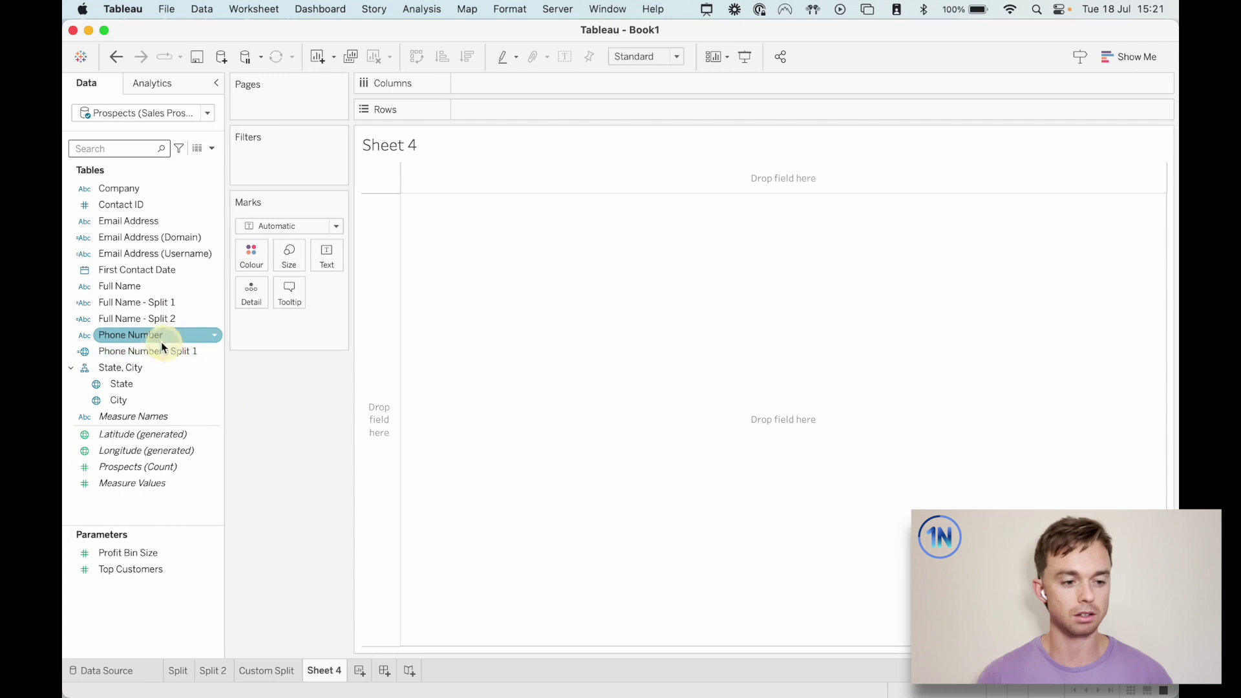
pyautogui.moveTo(160, 337); pyautogui.dragTo(587, 117)
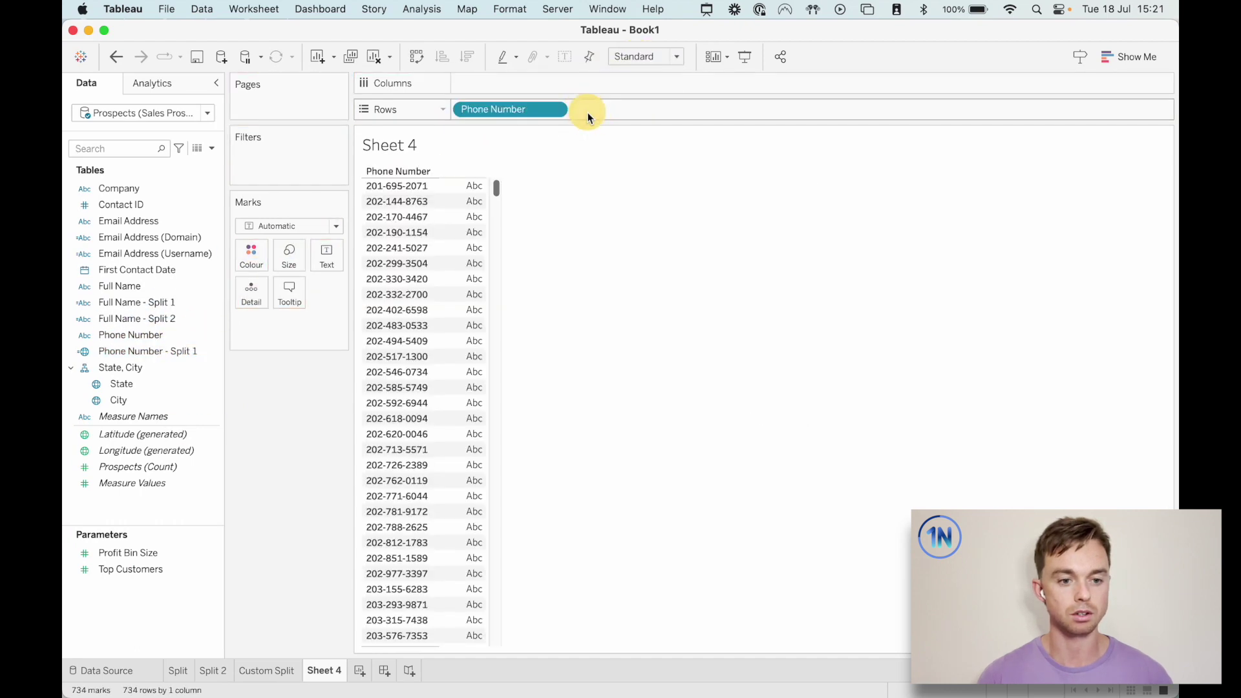
pyautogui.click(138, 383)
pyautogui.click(153, 351)
pyautogui.moveTo(153, 351); pyautogui.dragTo(686, 101)
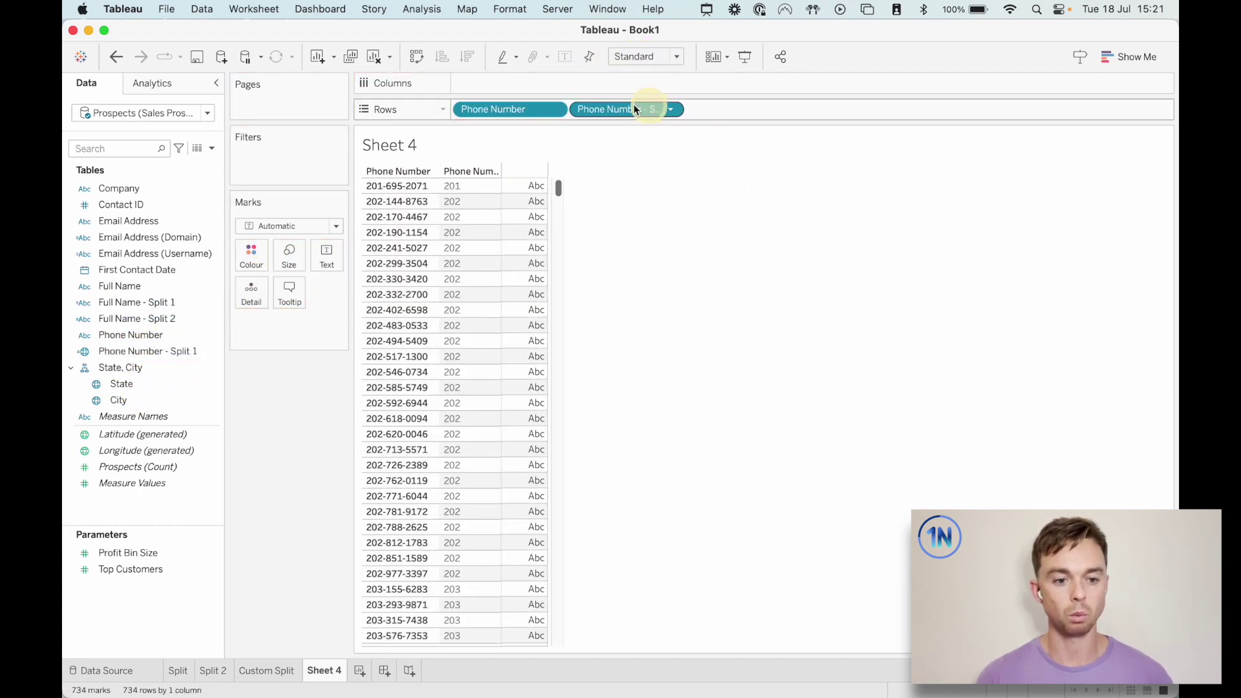
pyautogui.rightClick(173, 351)
pyautogui.click(260, 107)
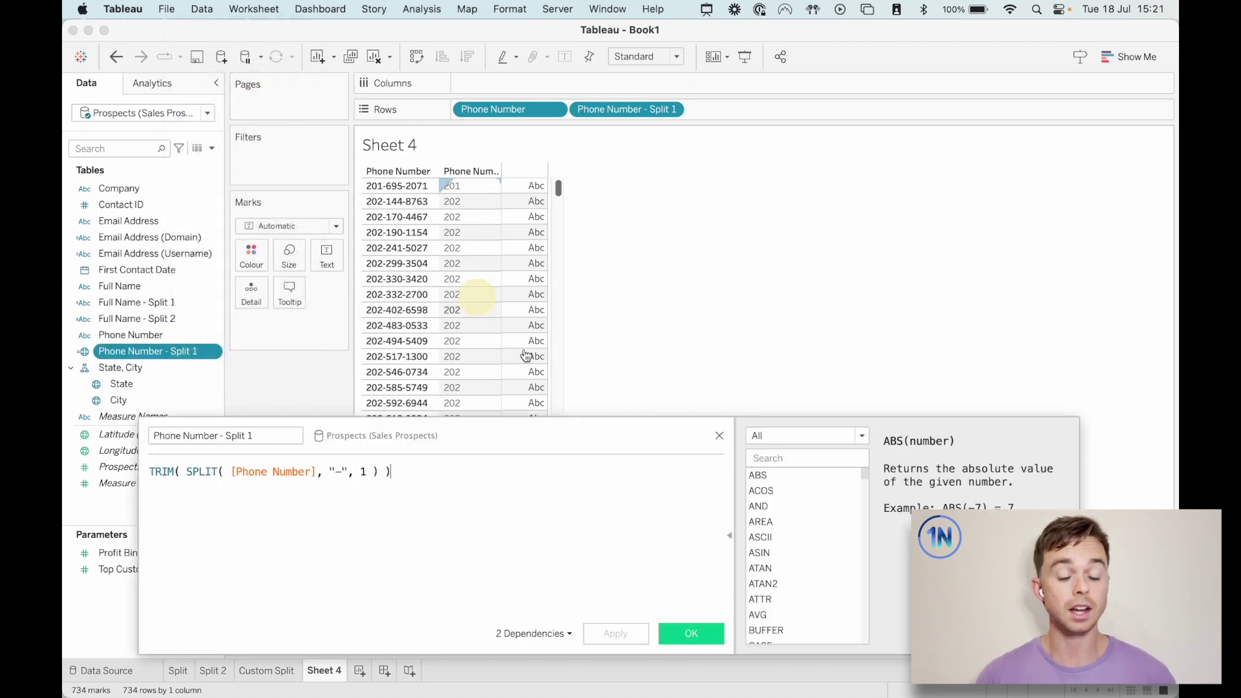
pyautogui.moveTo(549, 433); pyautogui.dragTo(579, 397)
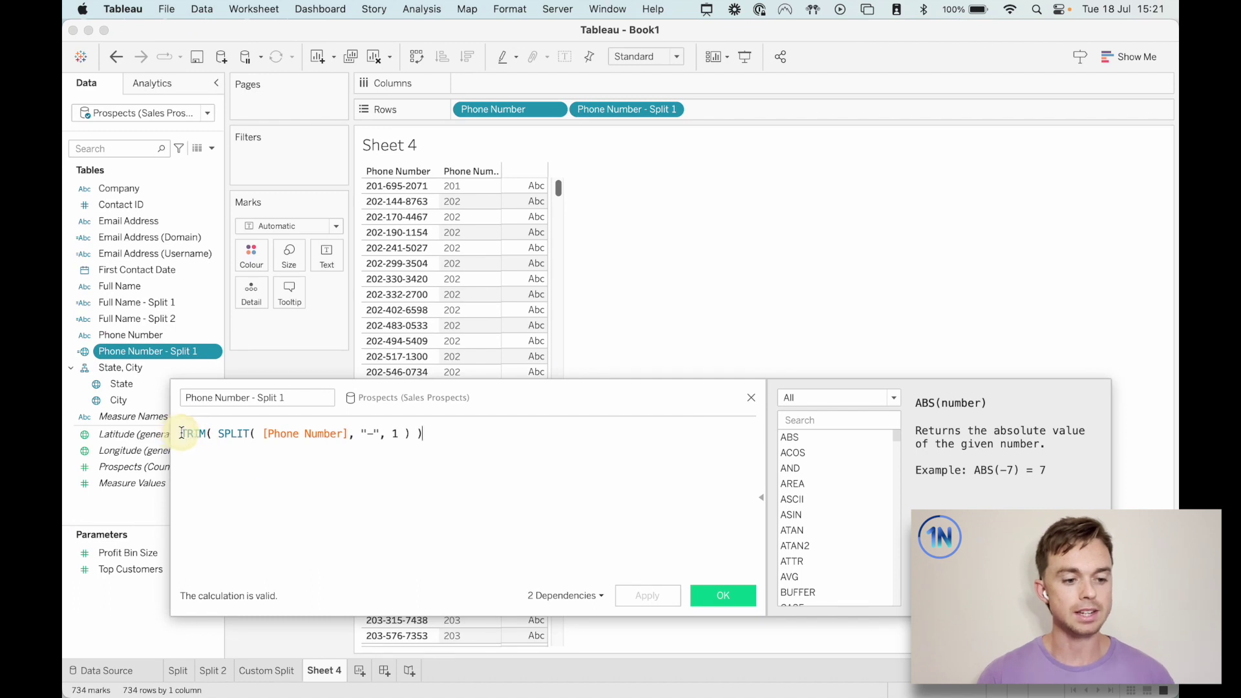
pyautogui.click(217, 433)
pyautogui.moveTo(217, 433); pyautogui.dragTo(410, 434)
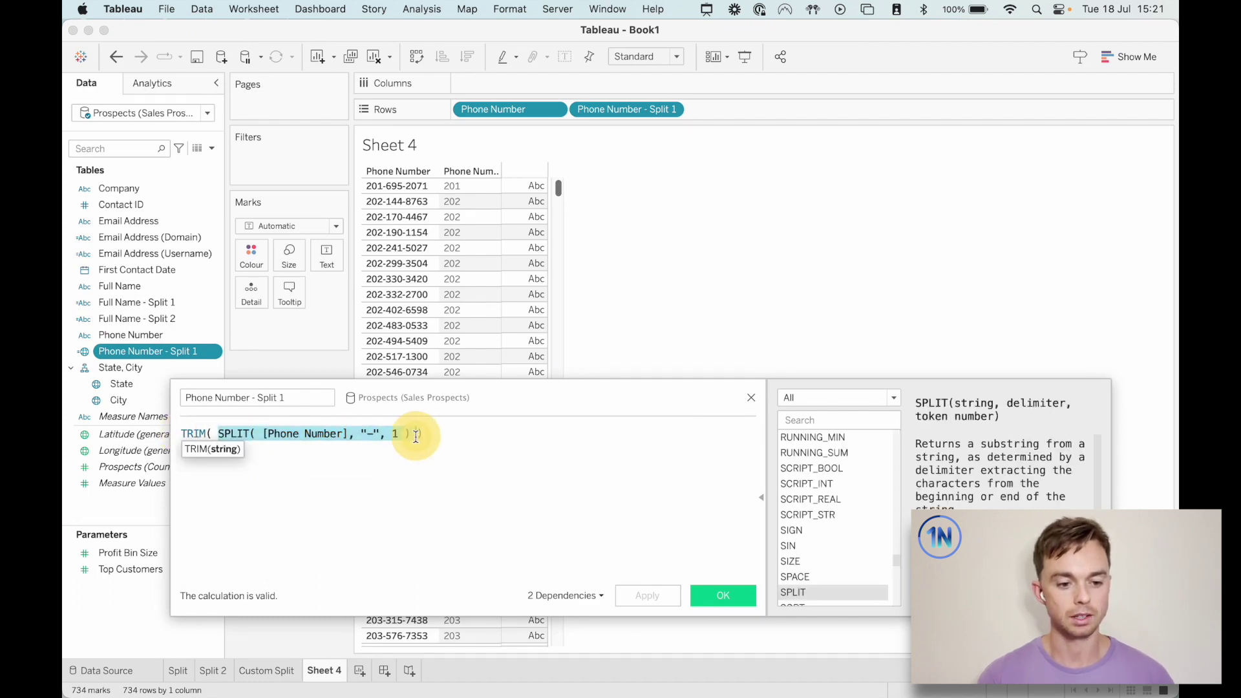
pyautogui.click(280, 471)
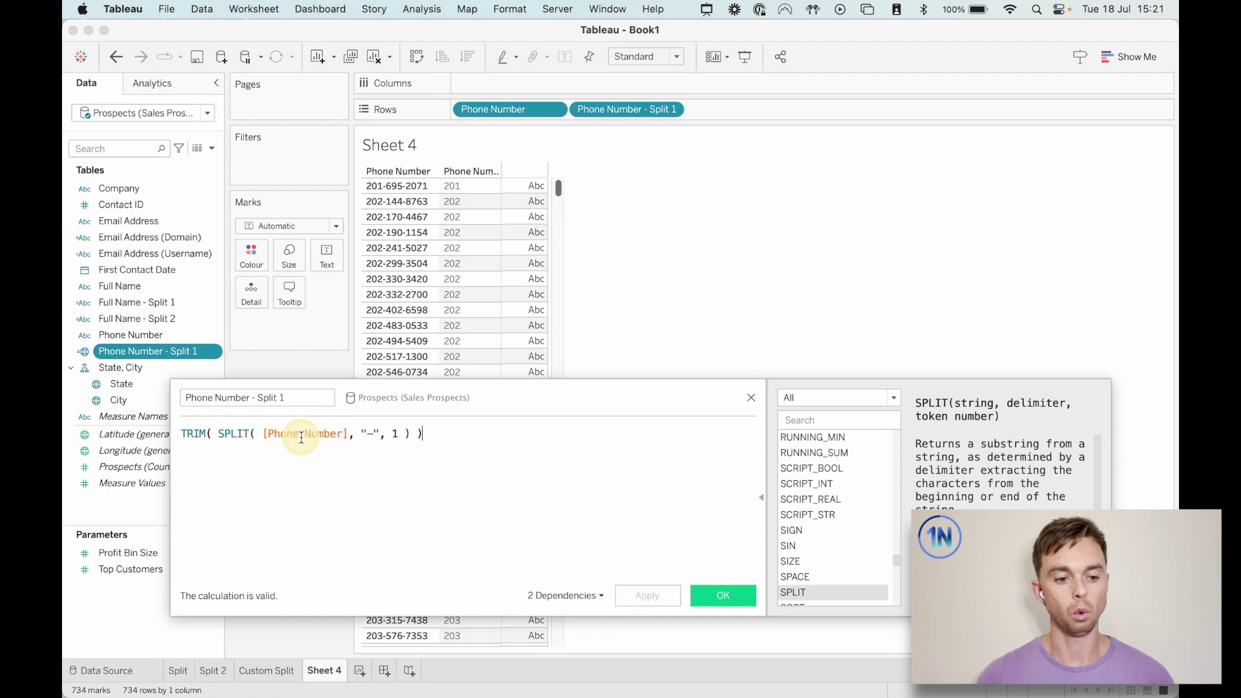
pyautogui.click(302, 438)
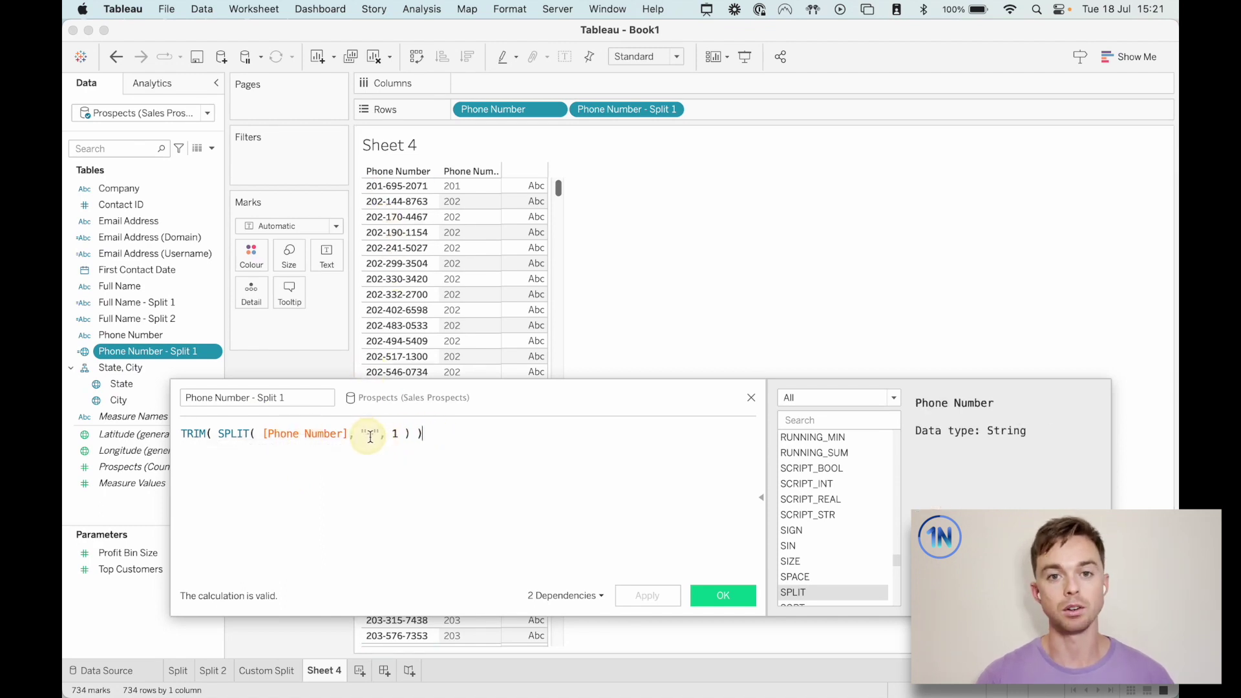
pyautogui.click(395, 434)
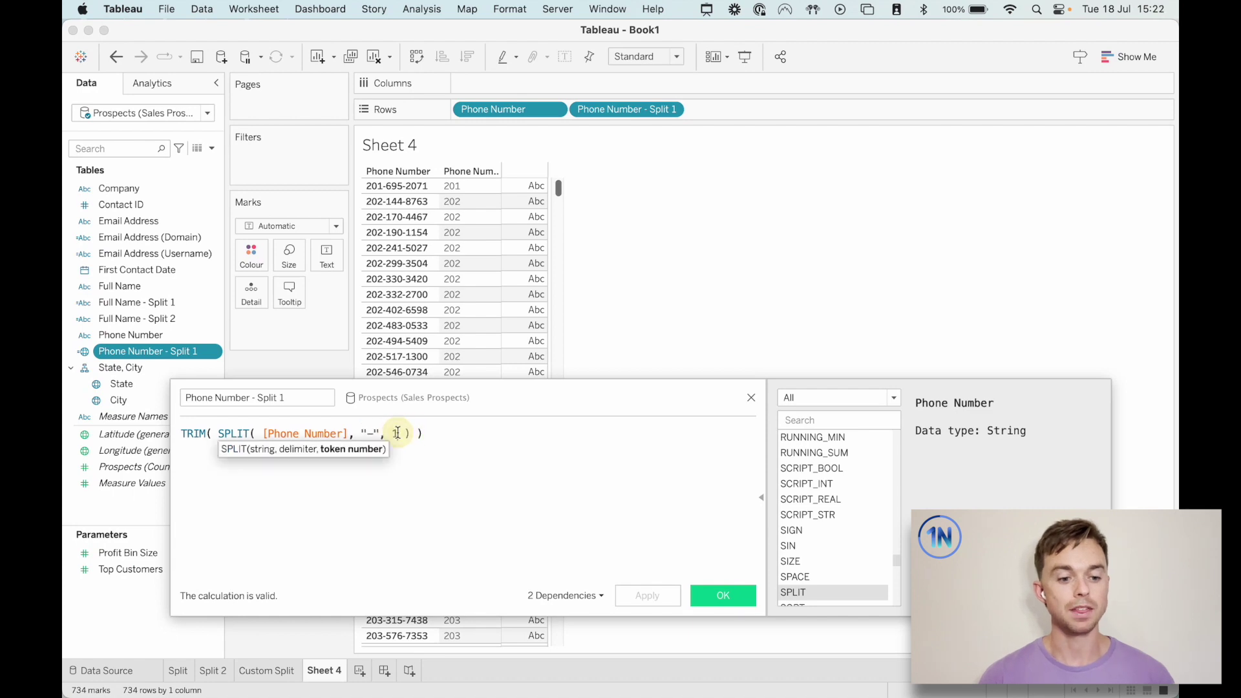
pyautogui.click(538, 437)
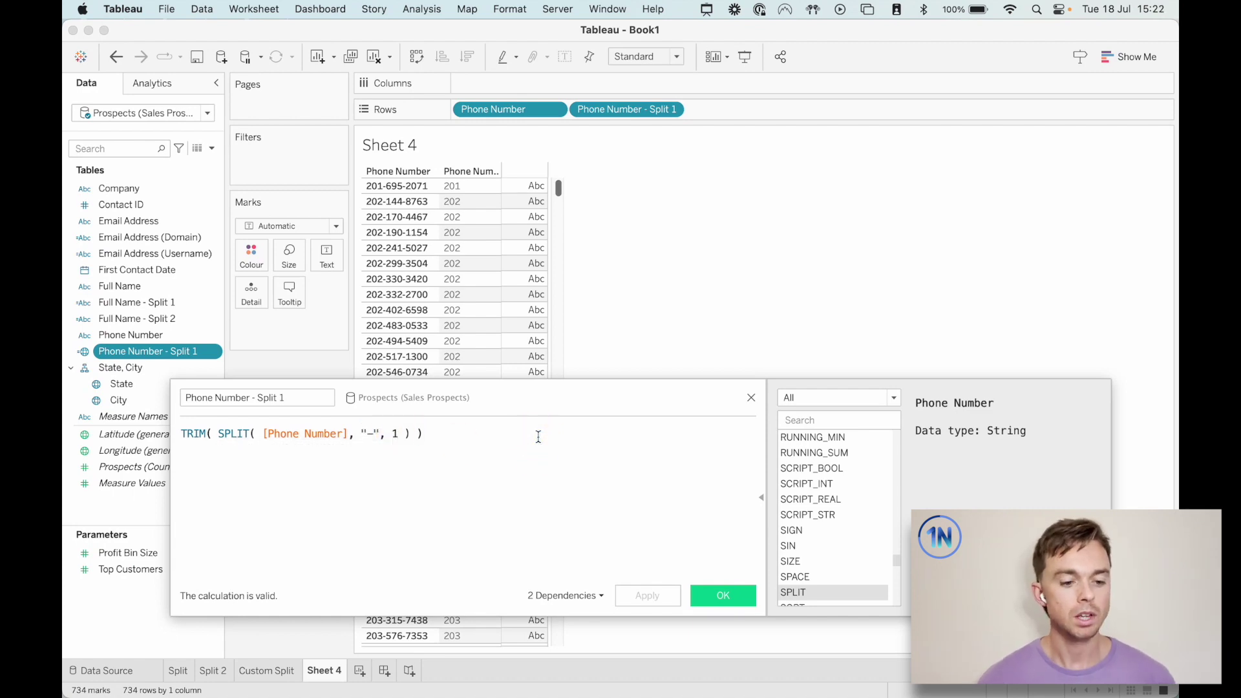
pyautogui.click(578, 473)
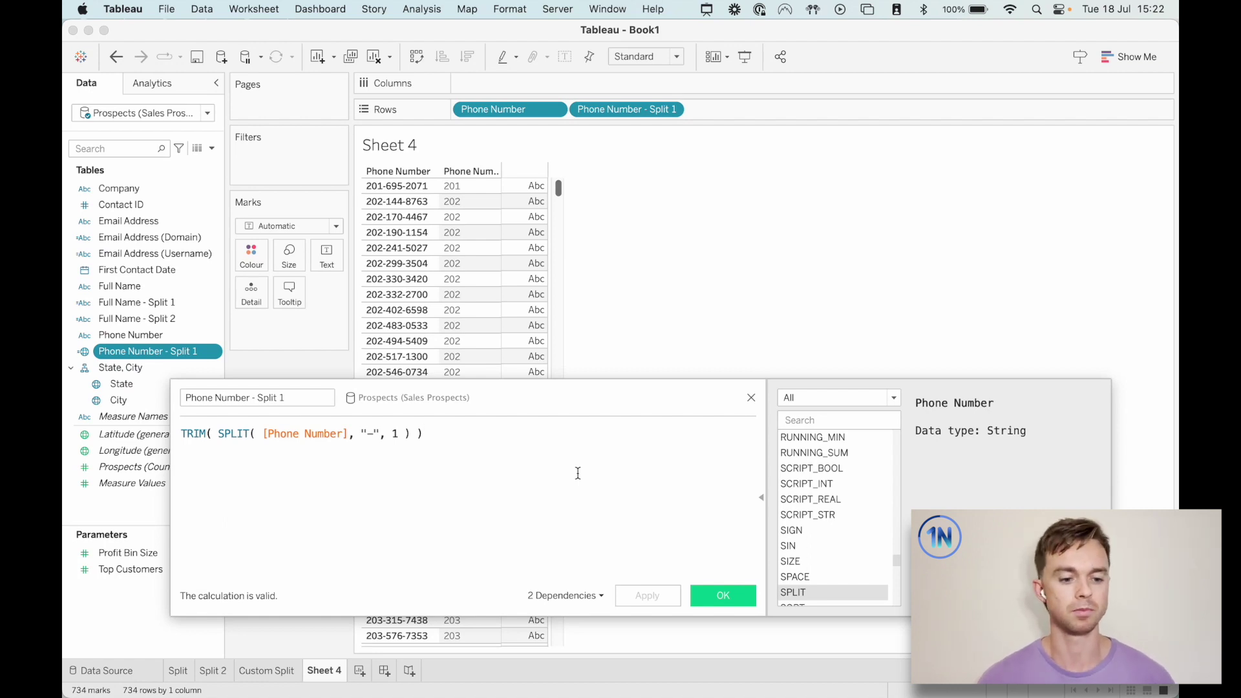
pyautogui.click(397, 433)
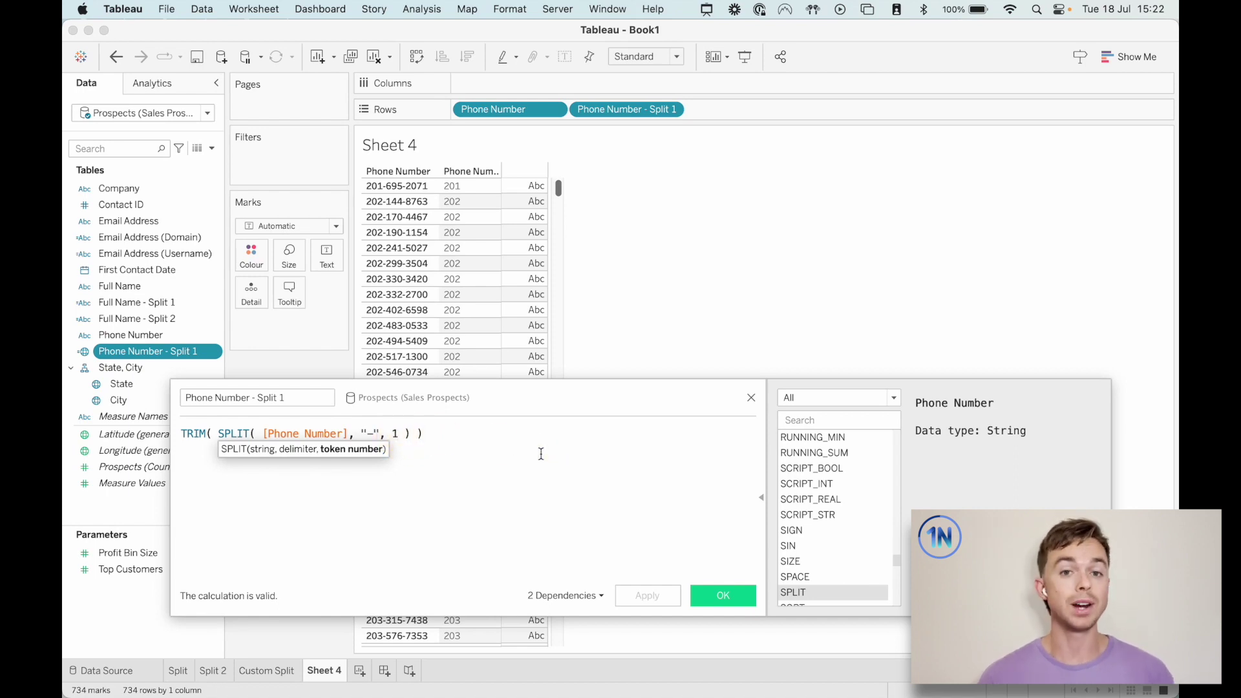
# - Apply SPLIT token 2 to show the middle digits and compare them with the original phone number
pyautogui.write('1')
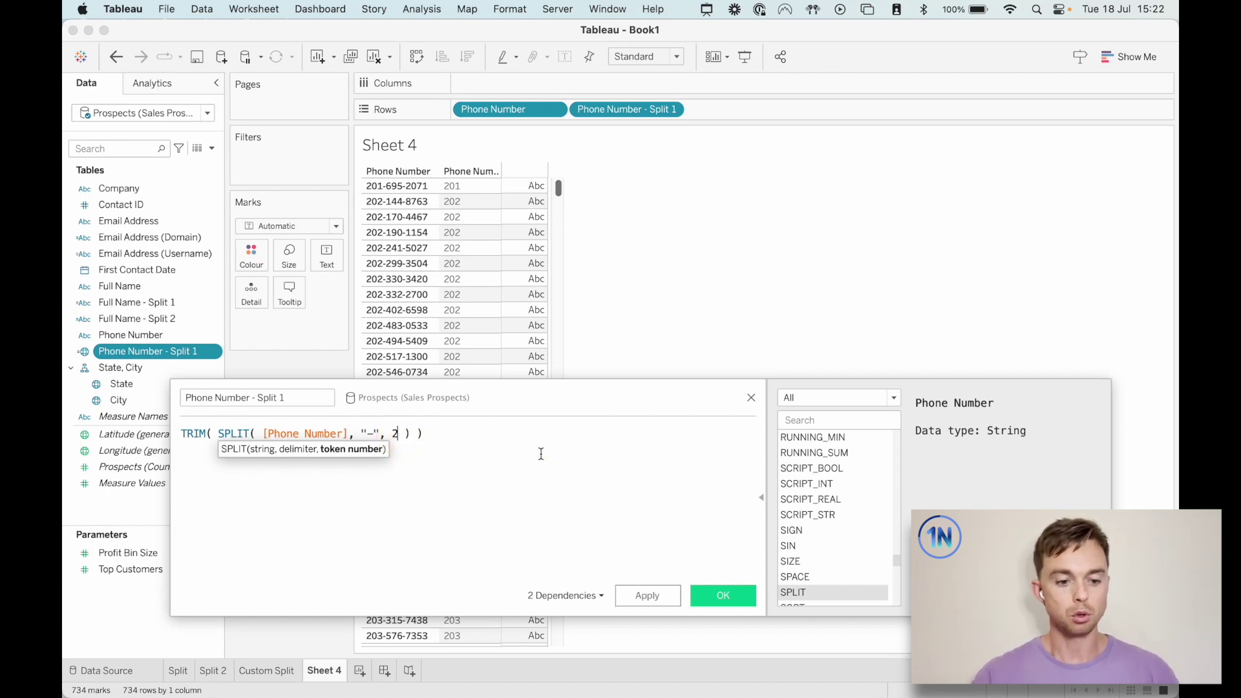
pyautogui.click(658, 597)
pyautogui.click(399, 188)
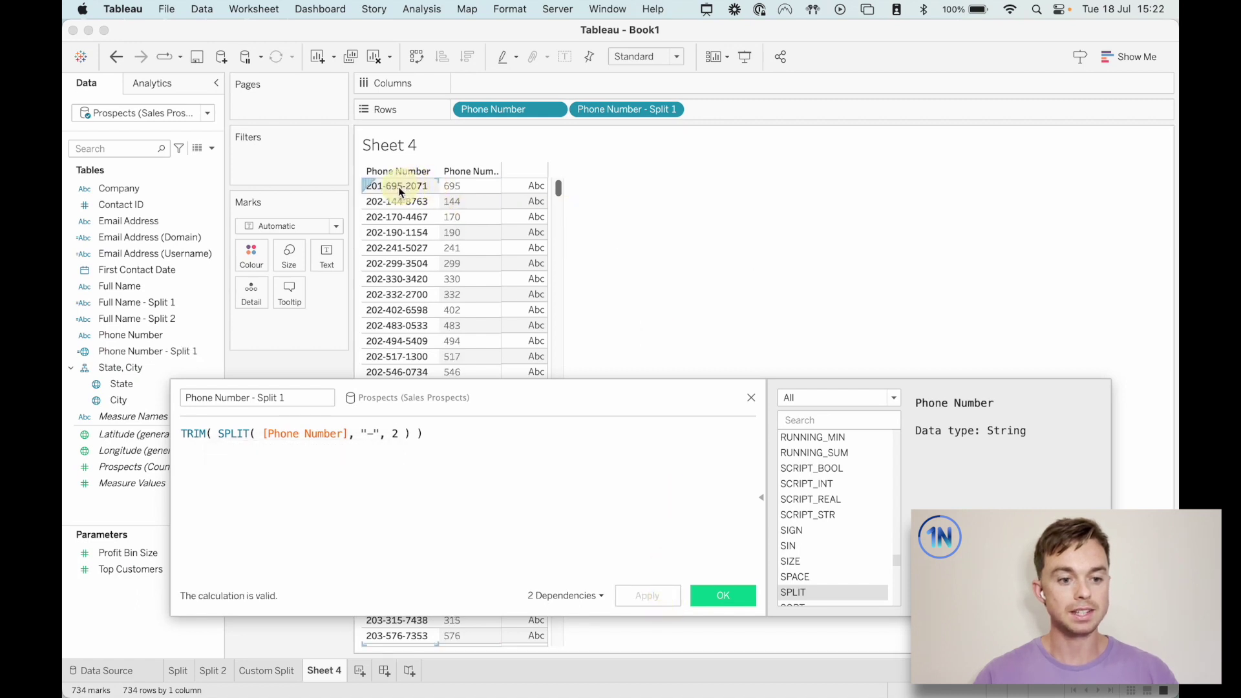
# - Change the SPLIT token to 3 and apply it to show each number's last four digits
pyautogui.click(399, 432)
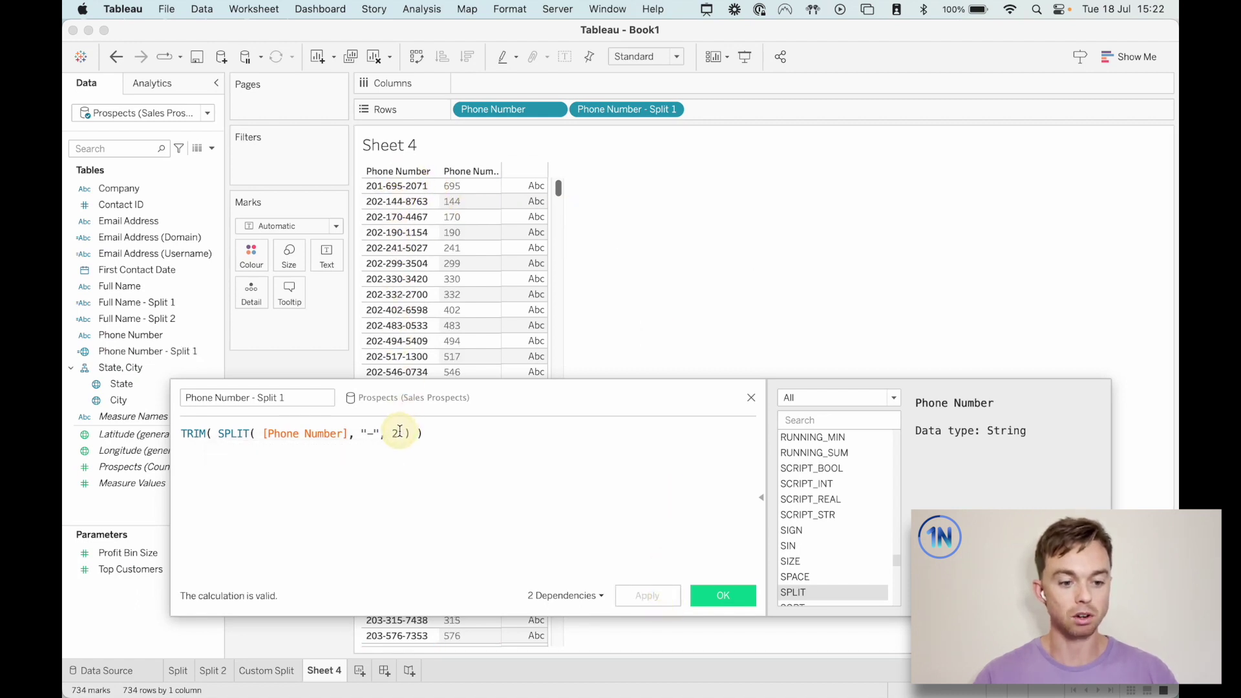
pyautogui.press('BackSpace')
pyautogui.write('3')
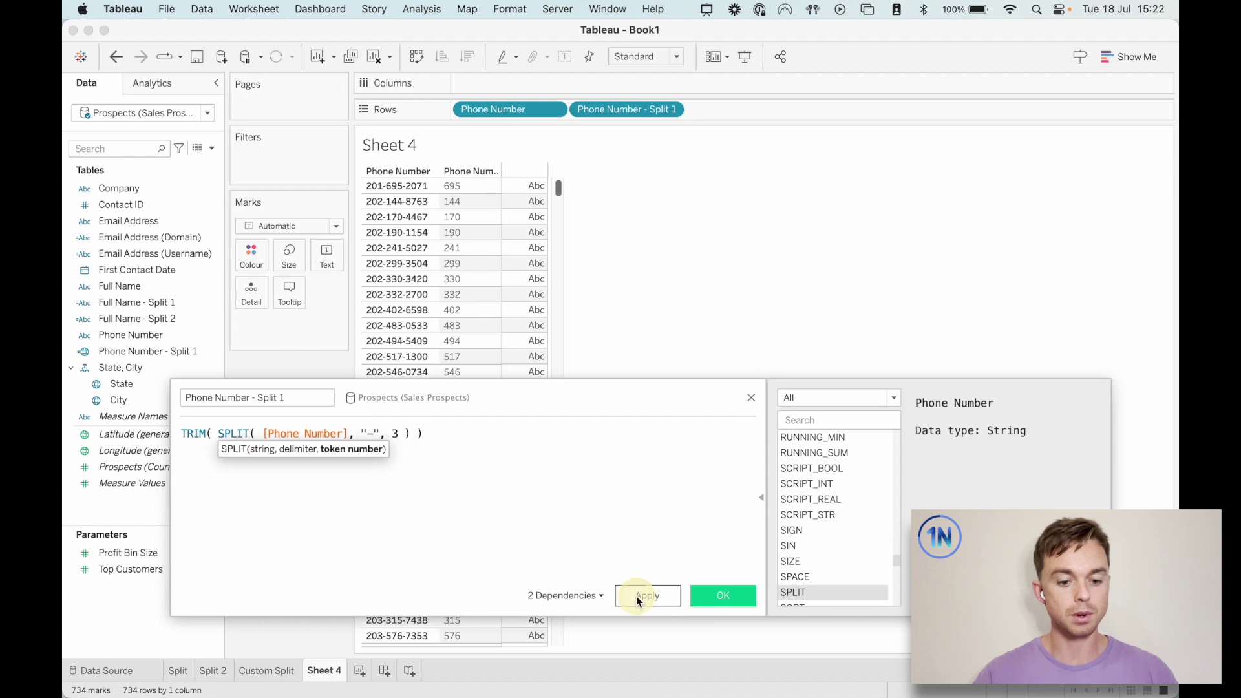
pyautogui.click(640, 601)
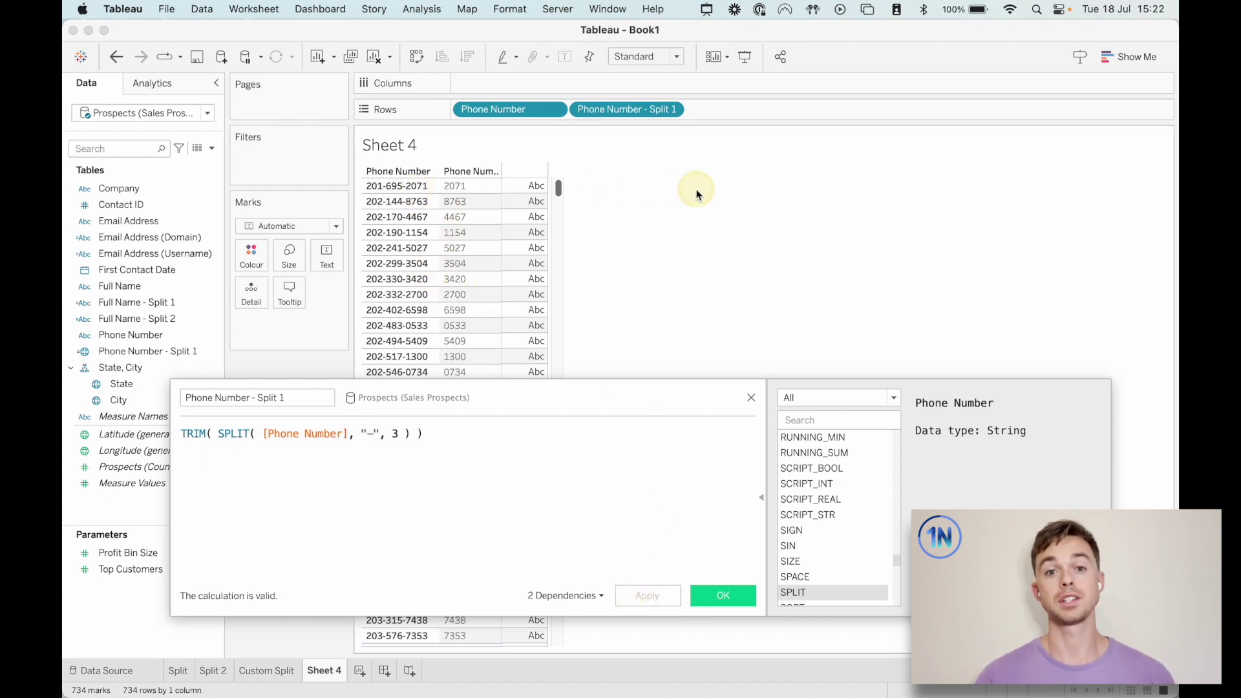
# - Widen the split column to review the last-four-digit values, then reselect the token 3 in the formula
pyautogui.press('ctrl+super+a')
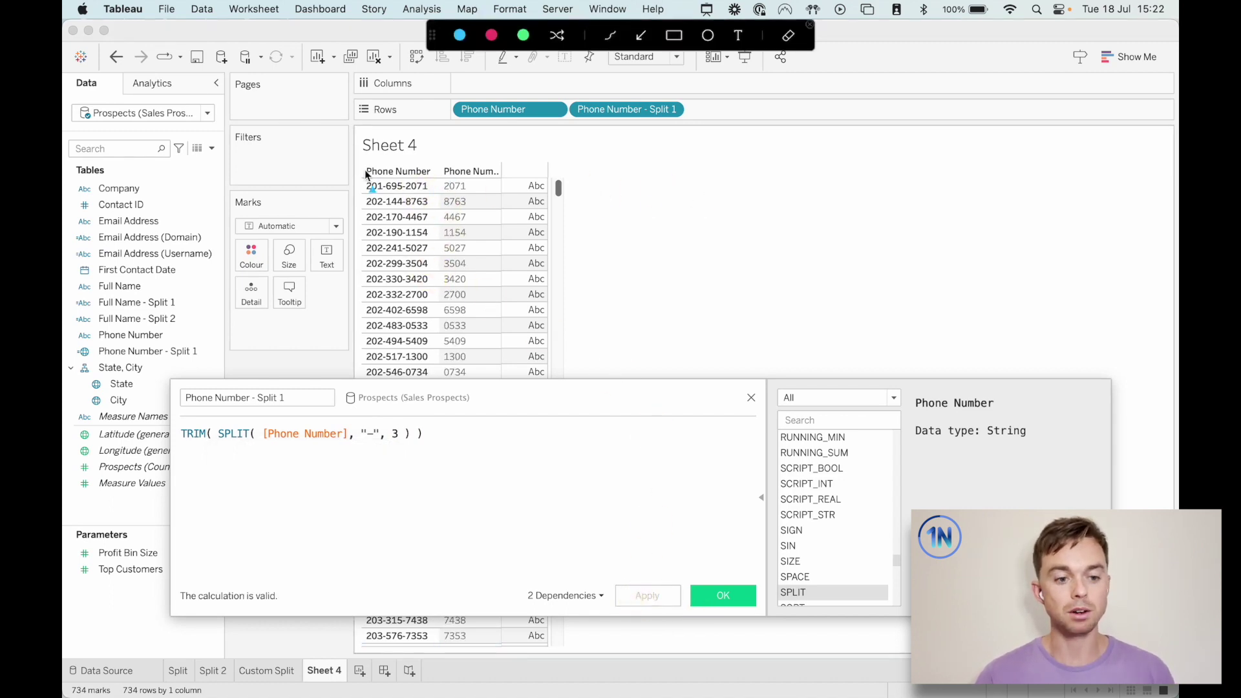
pyautogui.moveTo(366, 173); pyautogui.dragTo(595, 172)
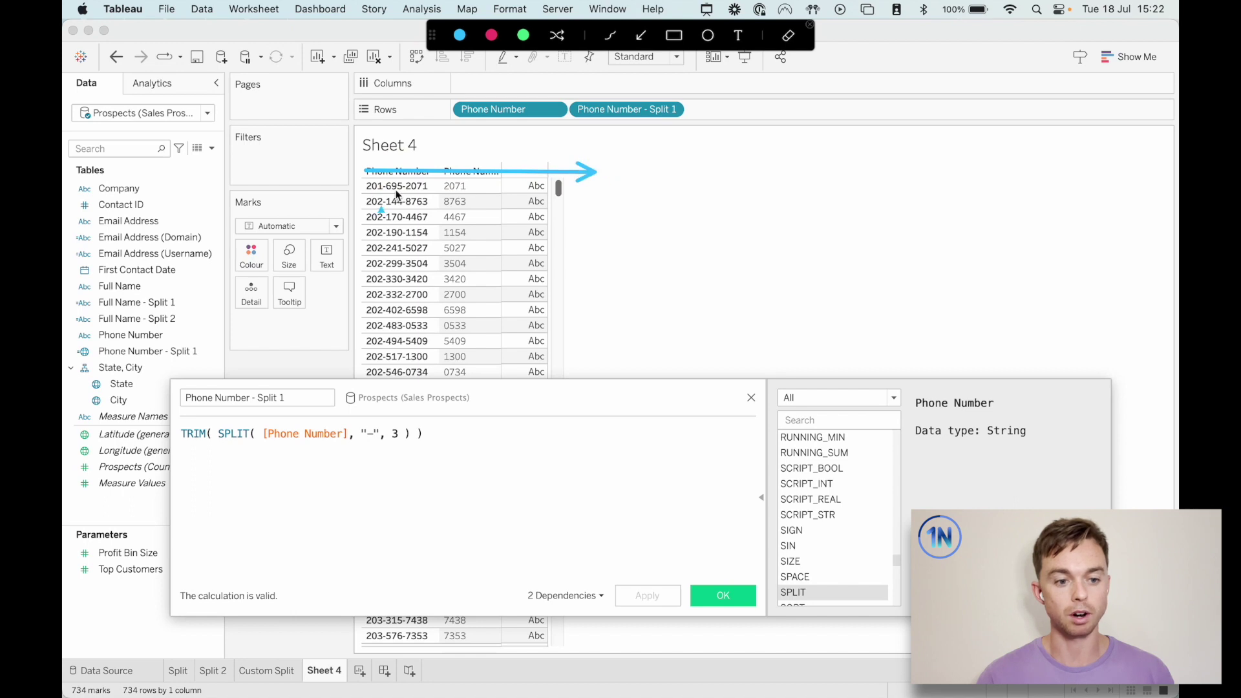
pyautogui.press('Escape')
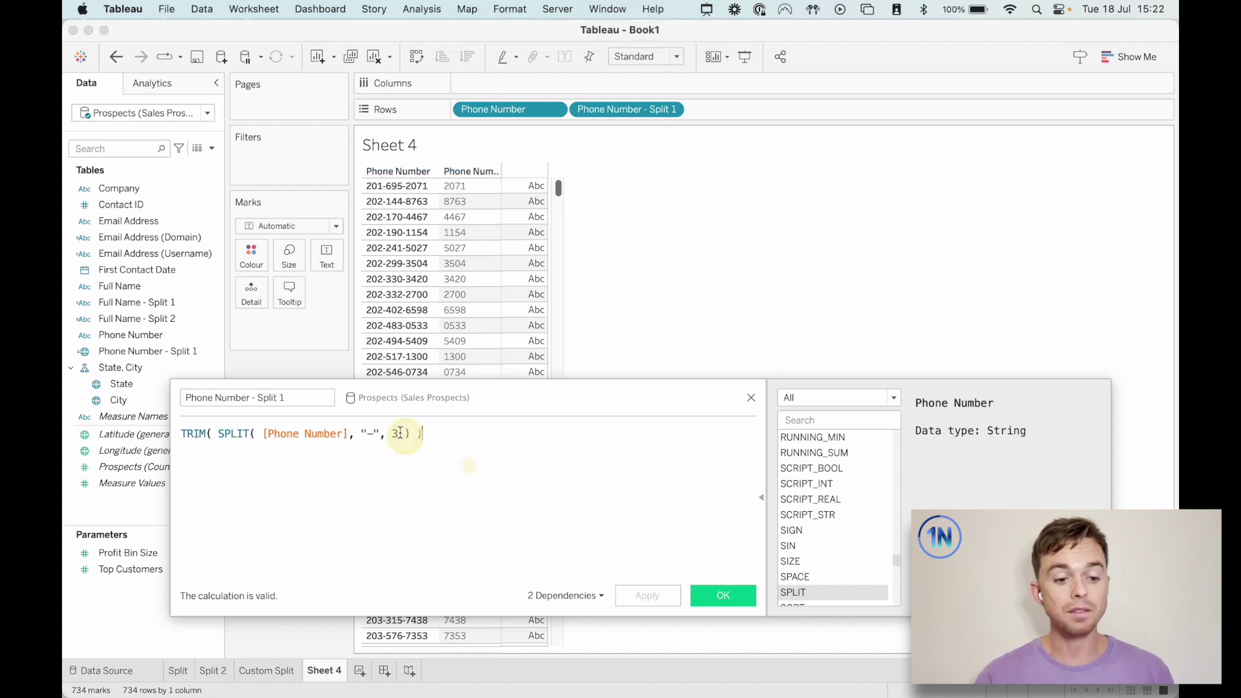
pyautogui.click(398, 433)
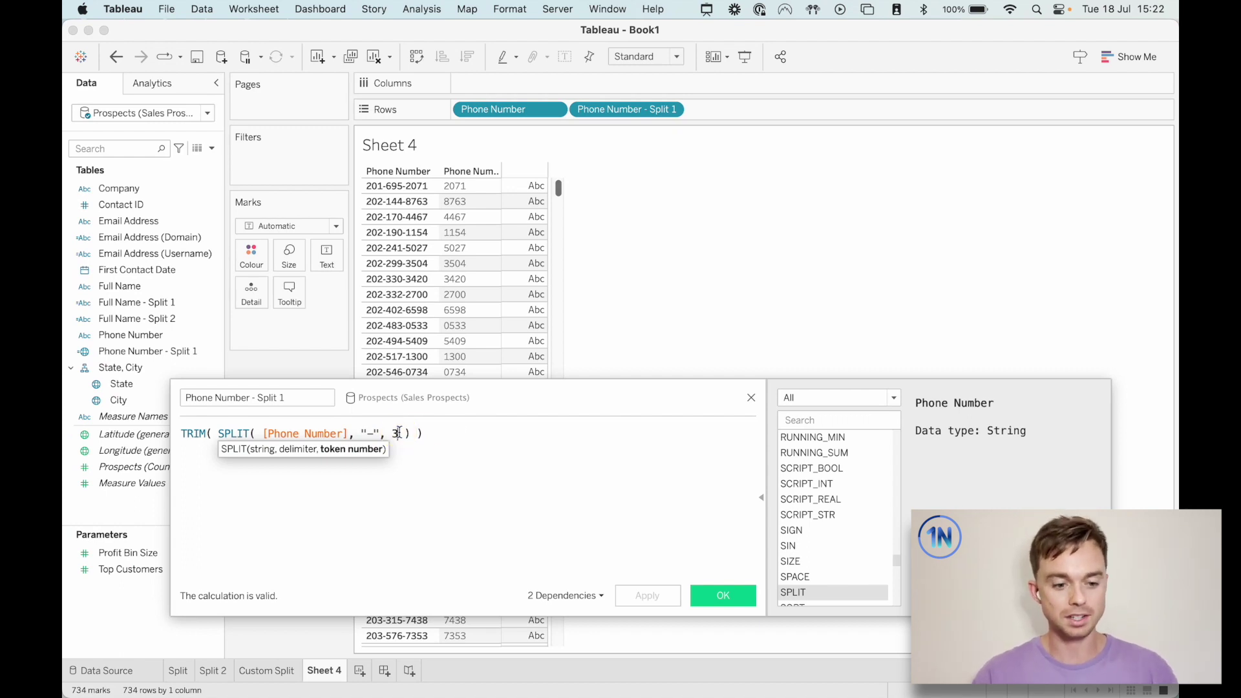
pyautogui.click(486, 435)
# - Replace the token with -1, apply it, and check the last-segment values in the split column
pyautogui.press('BackSpace')
pyautogui.write('-1')
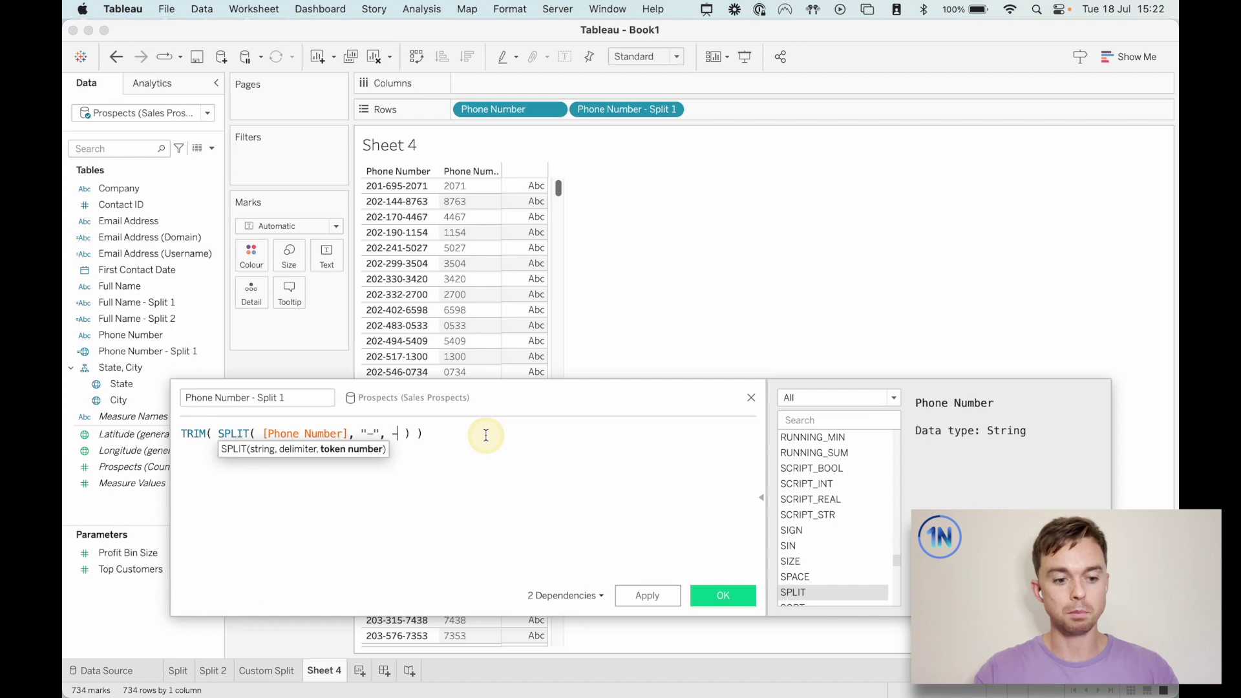
pyautogui.click(655, 594)
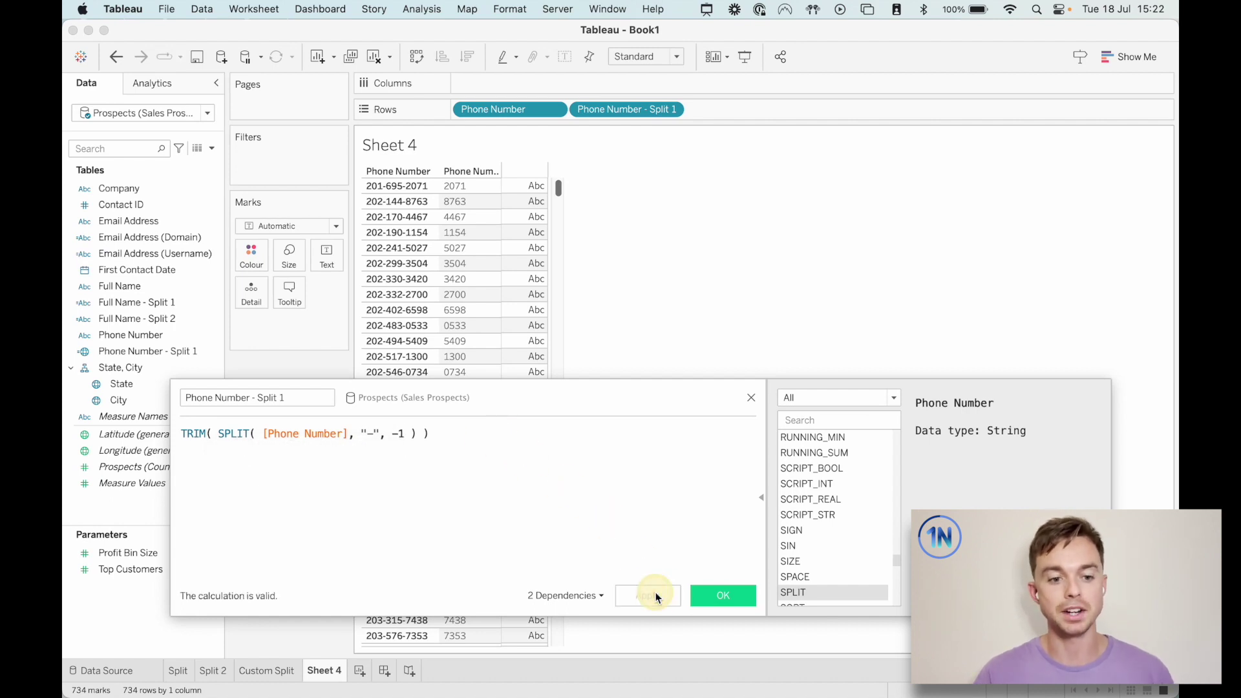
pyautogui.click(457, 181)
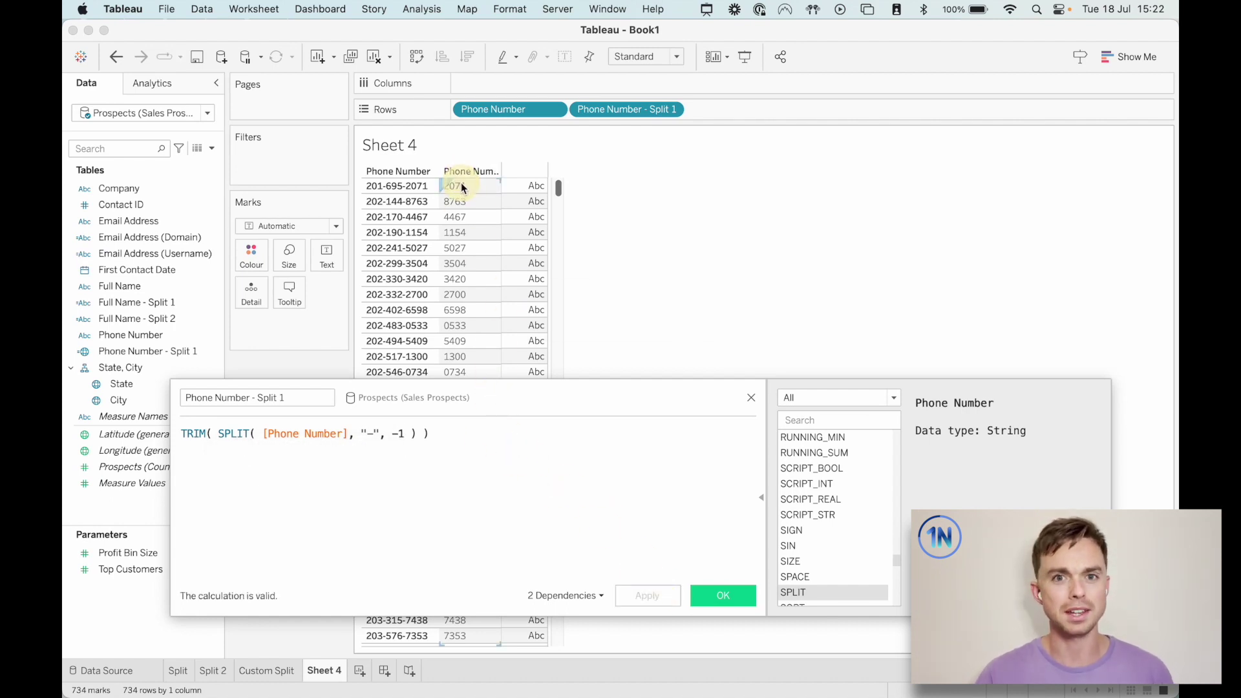
# - Change the token to -2 and apply it to show the middle digits
pyautogui.click(405, 435)
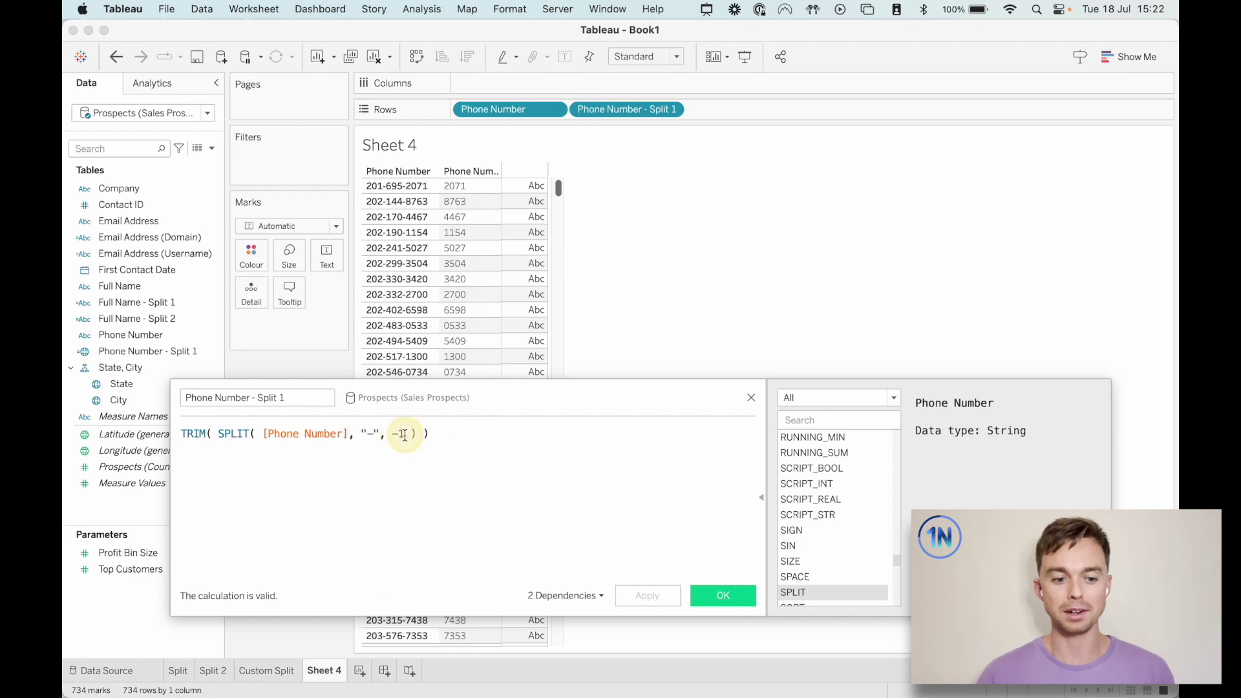
pyautogui.click(403, 435)
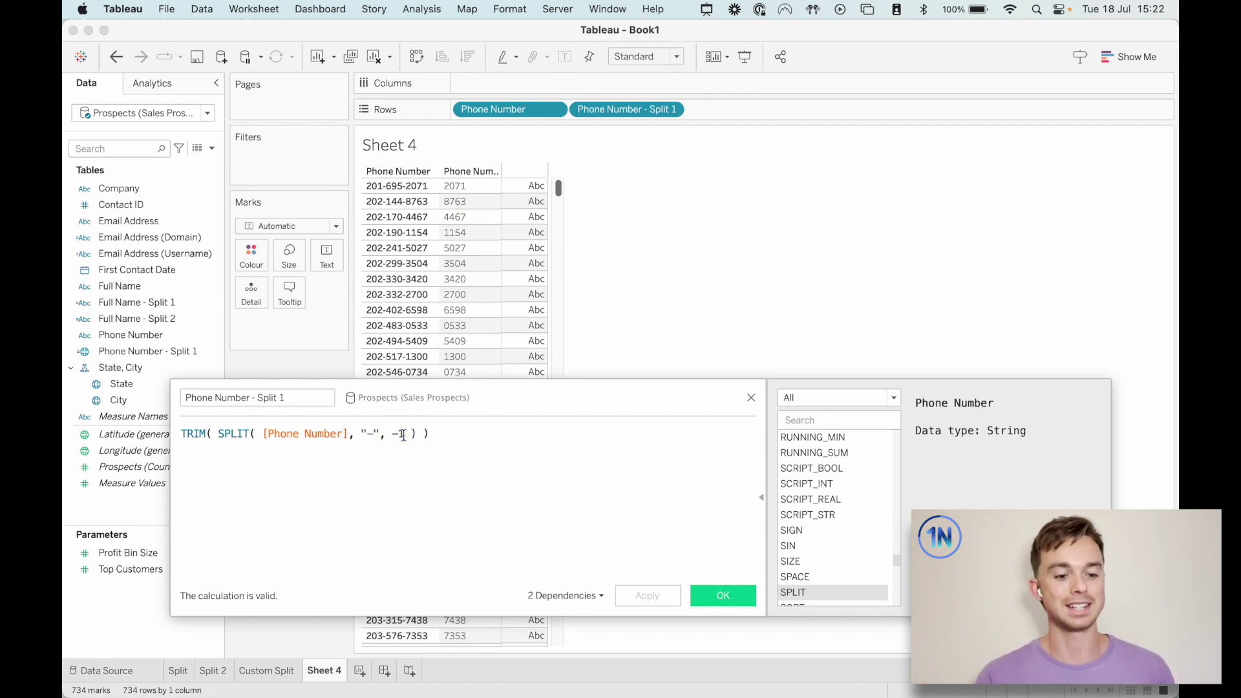
pyautogui.press('BackSpace')
pyautogui.write('2')
pyautogui.click(648, 589)
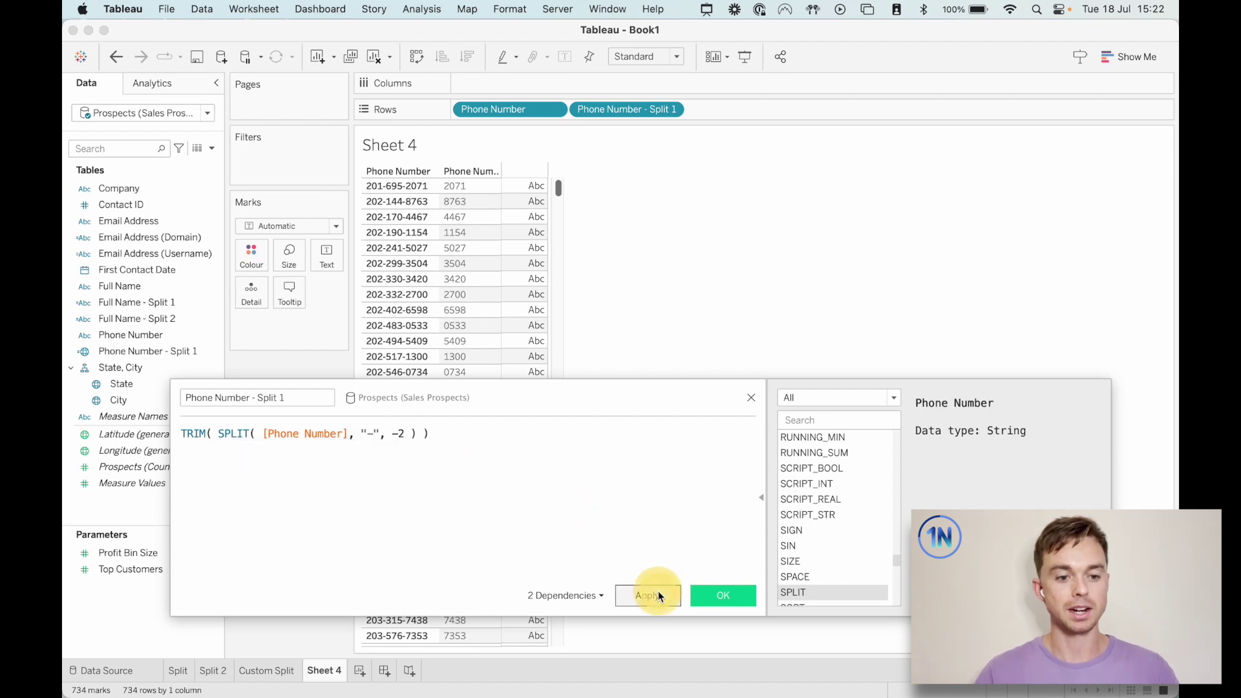
# - Set the token to -3 to return area codes like 201, and confirm the calculation with OK
pyautogui.click(405, 434)
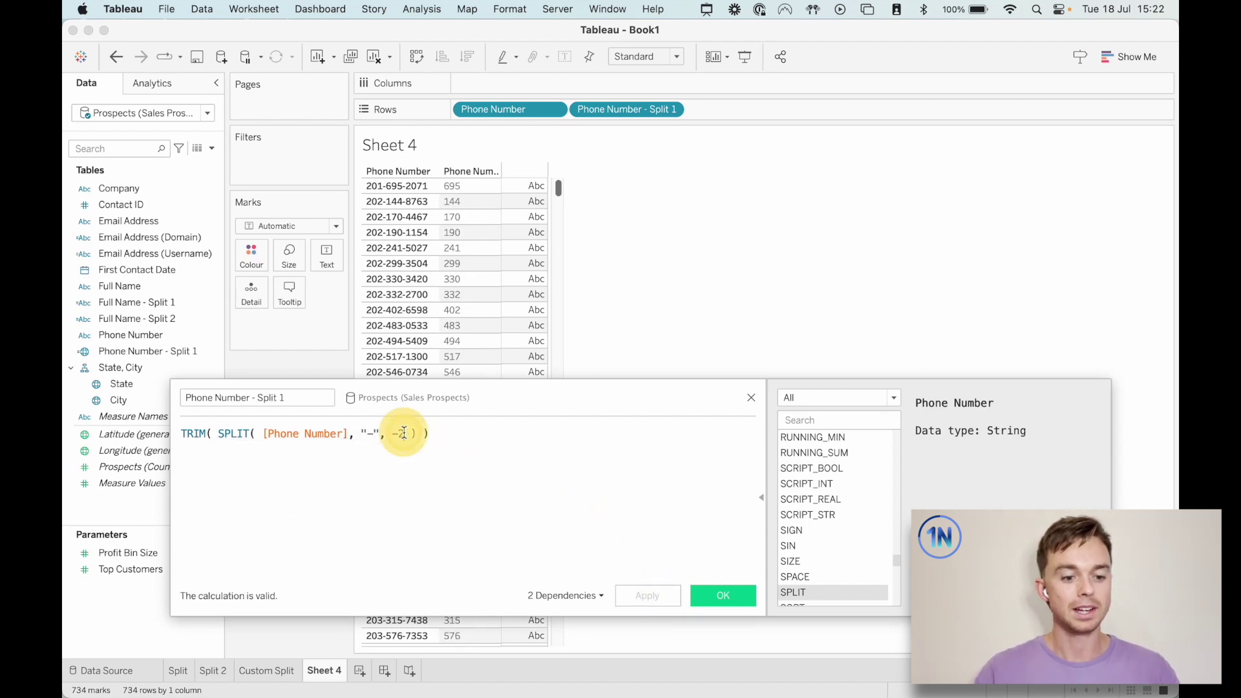
pyautogui.press('BackSpace')
pyautogui.write('3')
pyautogui.click(643, 594)
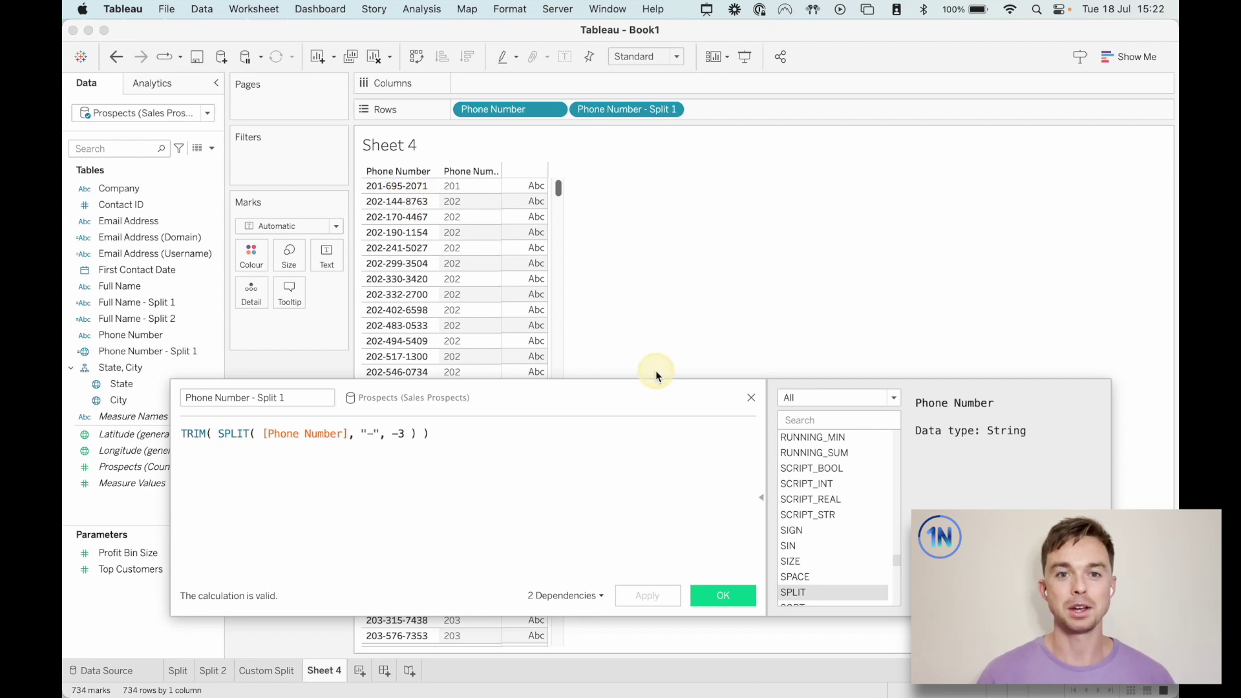
pyautogui.click(725, 593)
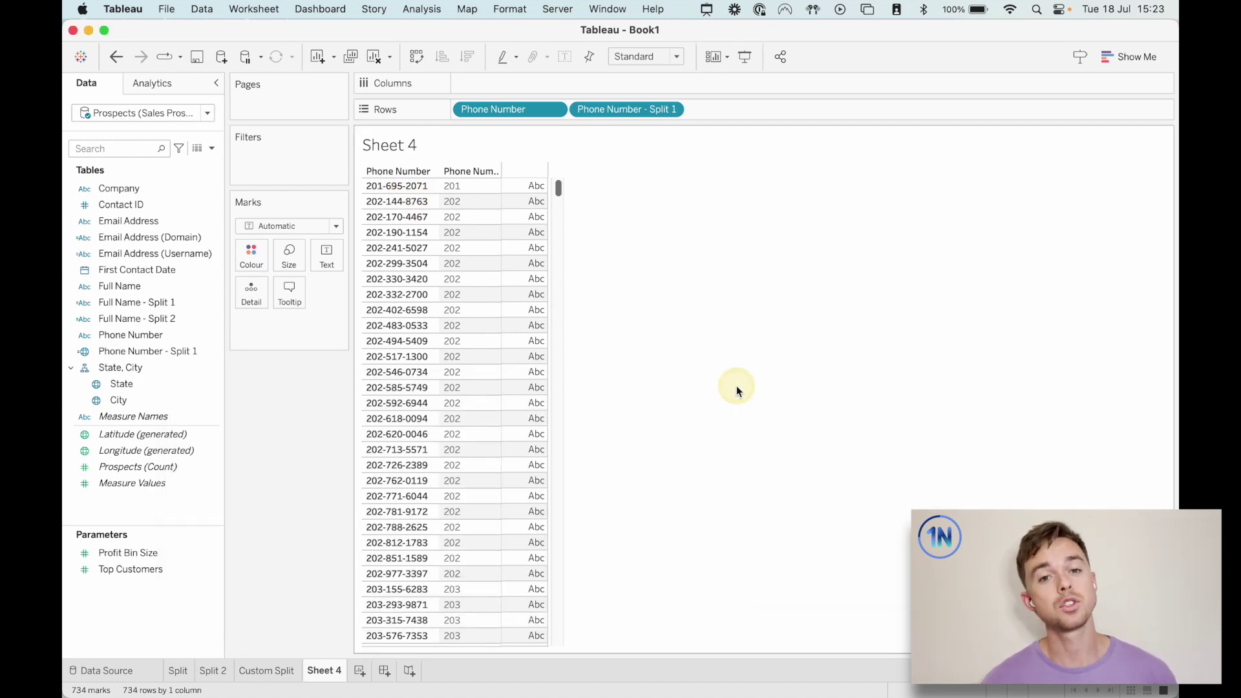